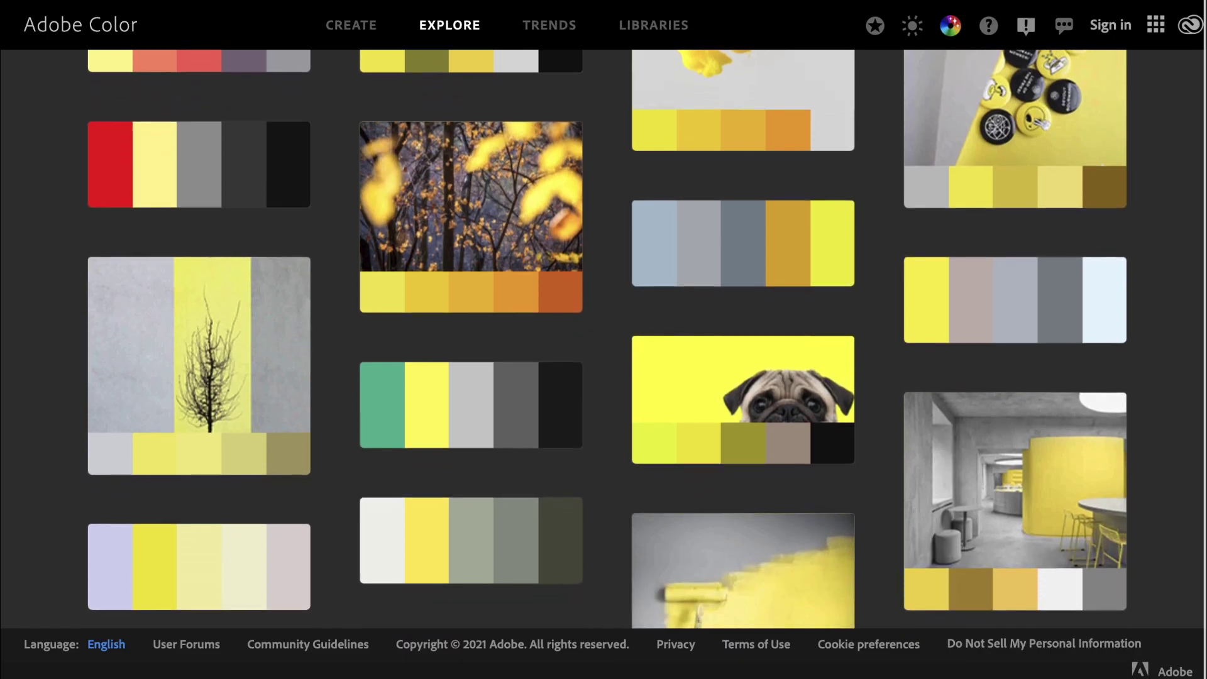
- Scroll through the Adobe Color Explore palettes, then search Google for 'Pigment by Shapefactory'
scroll(603, 340, "down", 2)
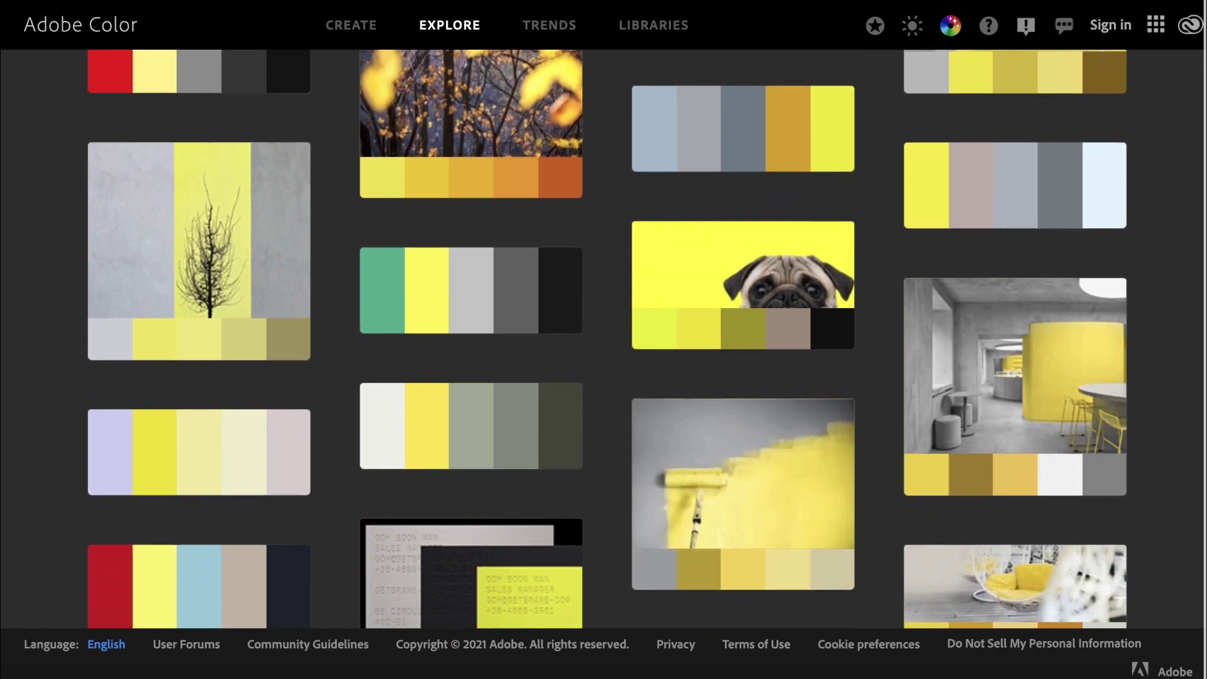
scroll(603, 339, "down", 2)
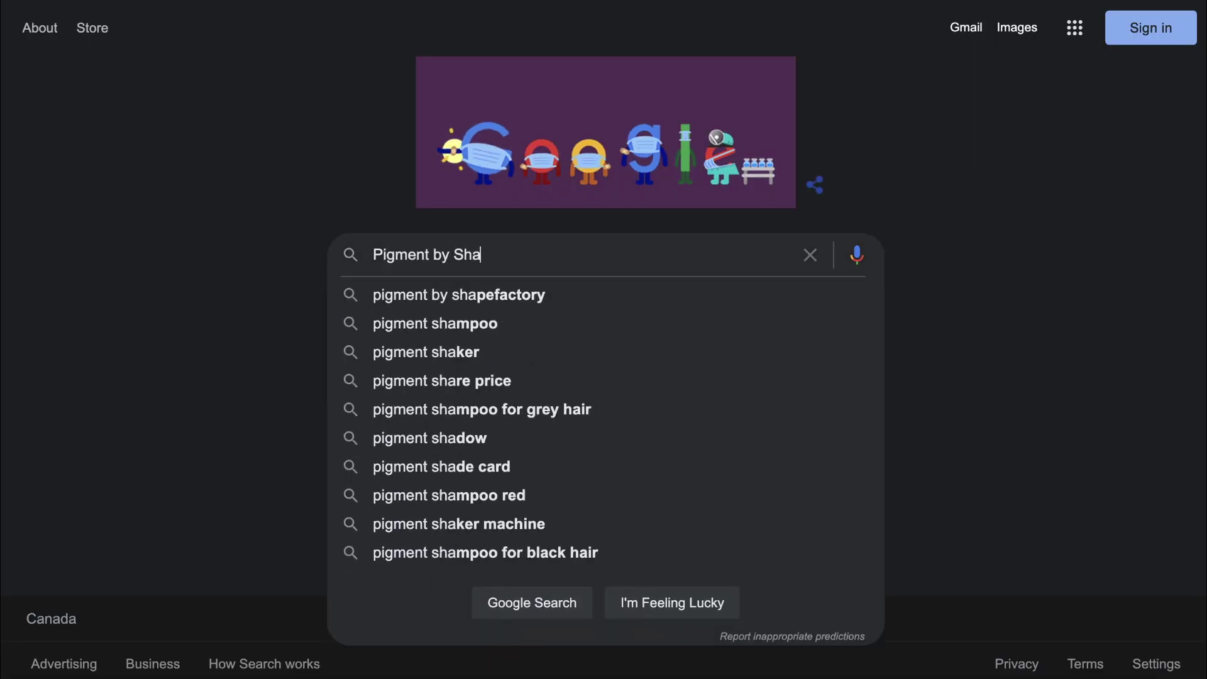
type("tory")
key("Return")
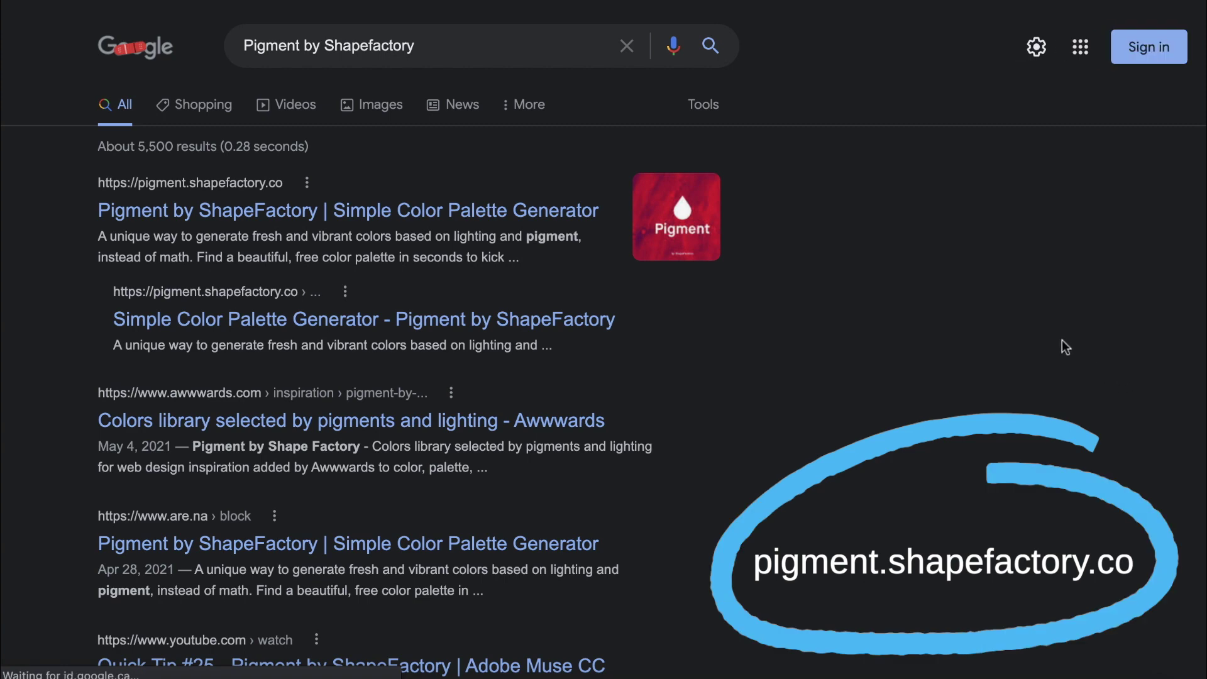
- Open the Pigment by ShapeFactory site from the results and scroll through its palettes
left_click(506, 214)
scroll(686, 339, "down", 5)
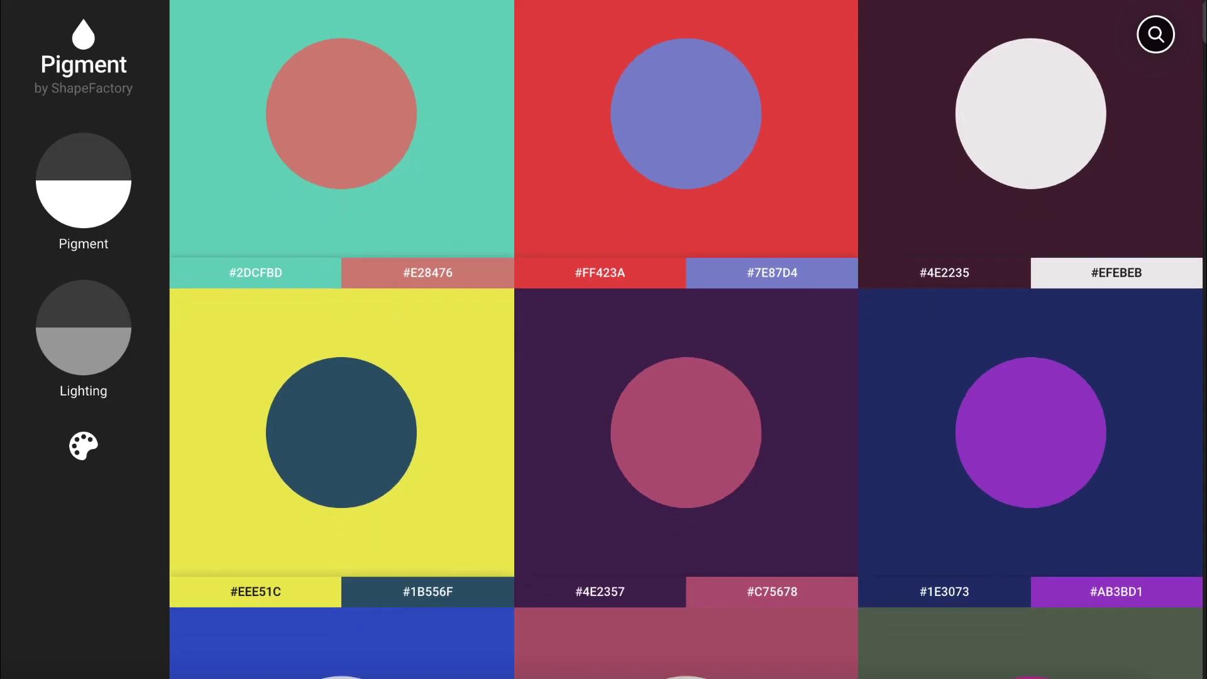
scroll(685, 339, "down", 4)
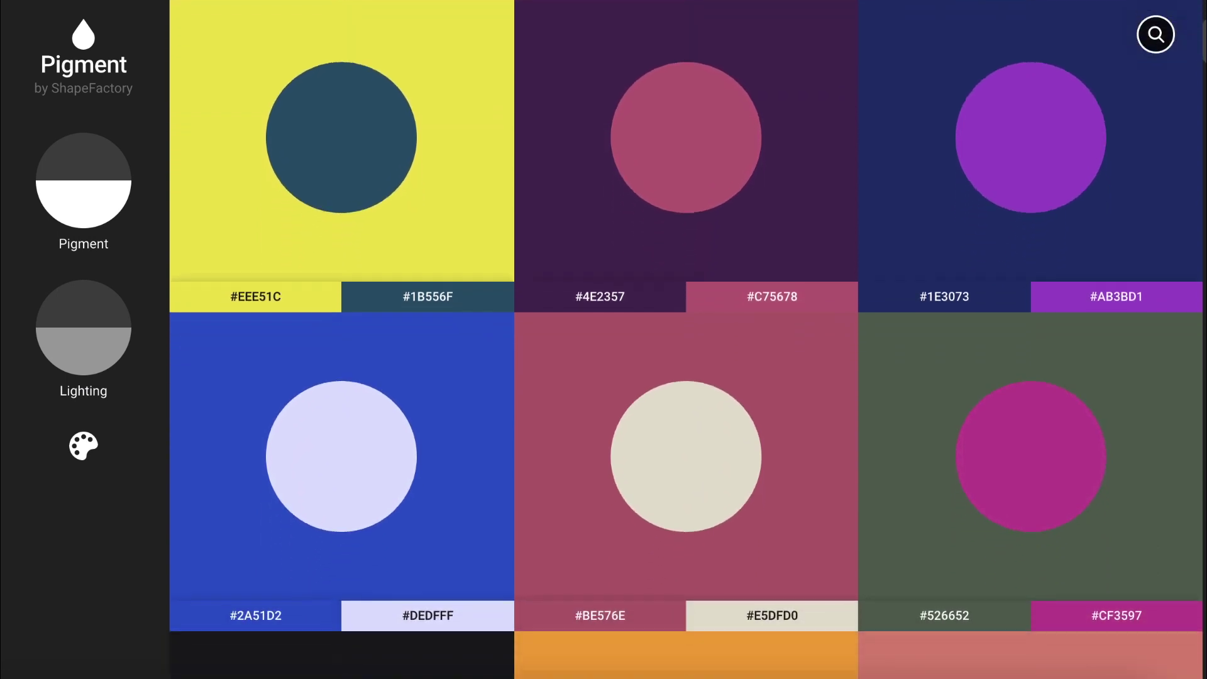
scroll(686, 339, "down", 5)
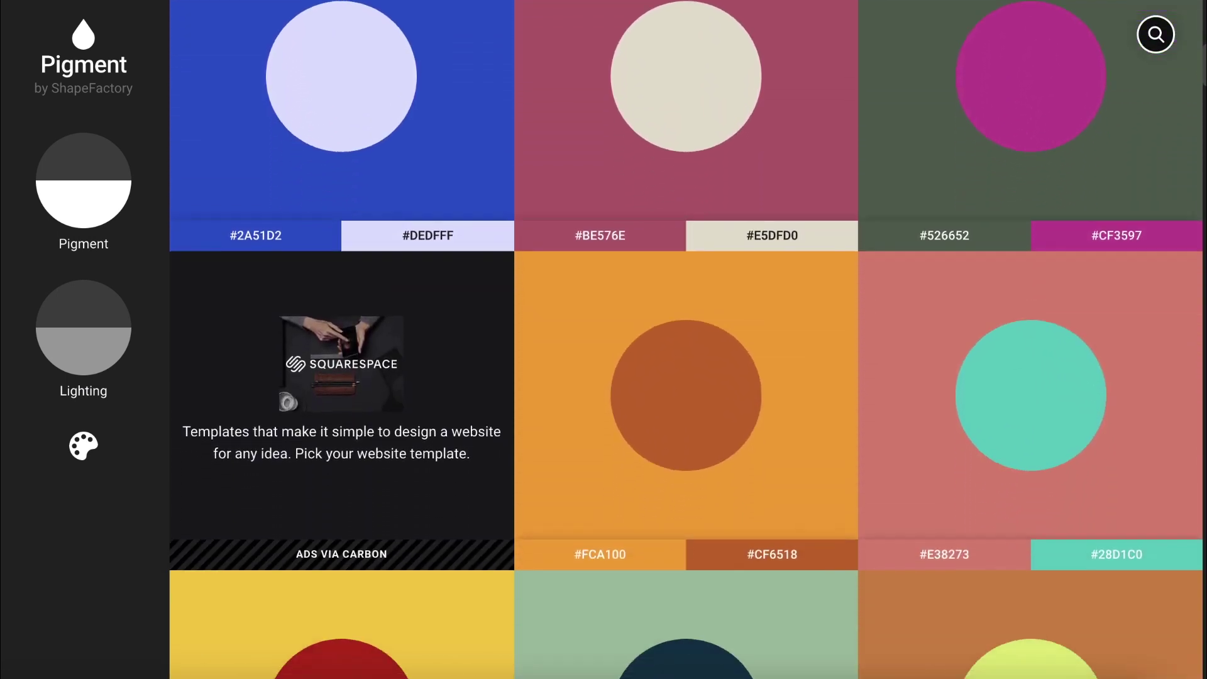
scroll(685, 340, "down", 4)
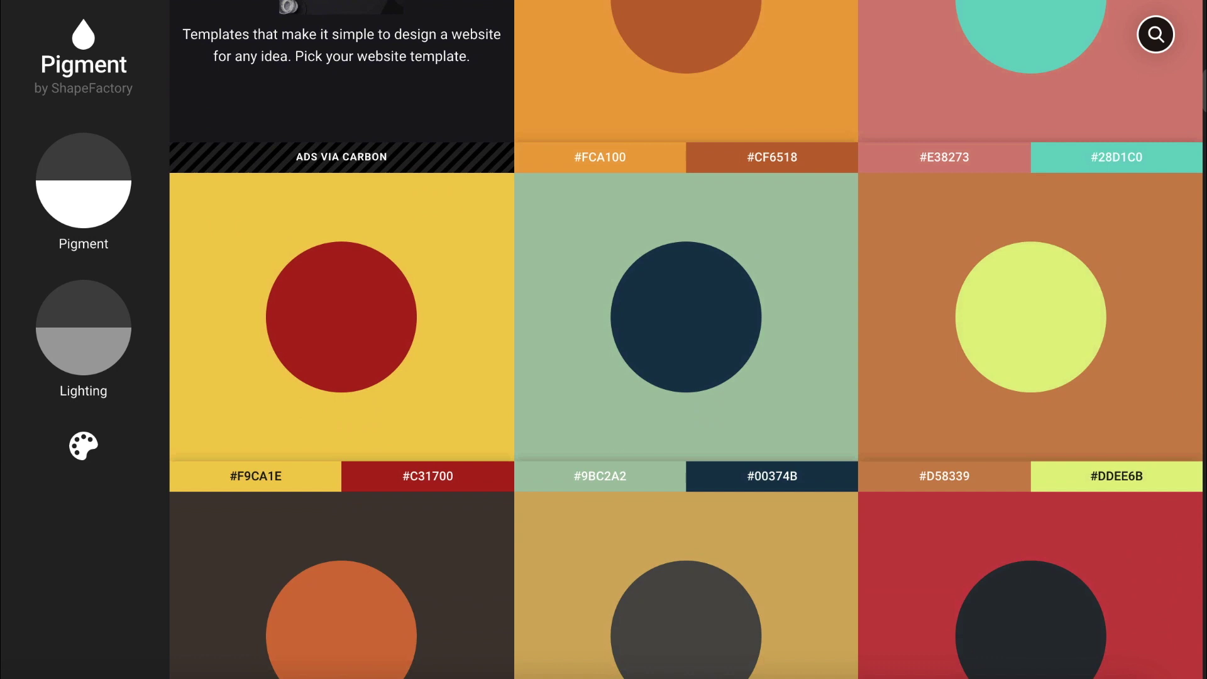
scroll(488, 221, "down", 9)
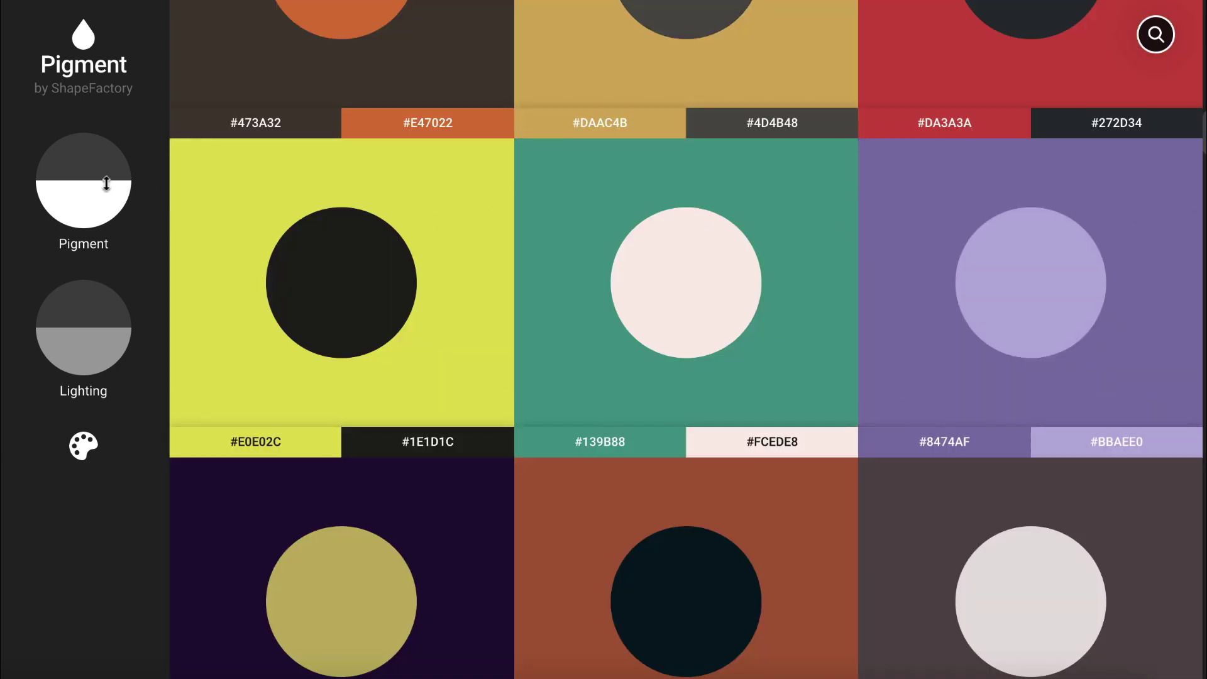
- Raise the pigment saturation and shift the lighting, then open the #286B8D/#DBE2DE palette
left_click_drag(106, 183, 106, 156)
mouse_move(92, 330)
left_mouse_down()
mouse_move(92, 296)
mouse_move(95, 338)
left_mouse_up()
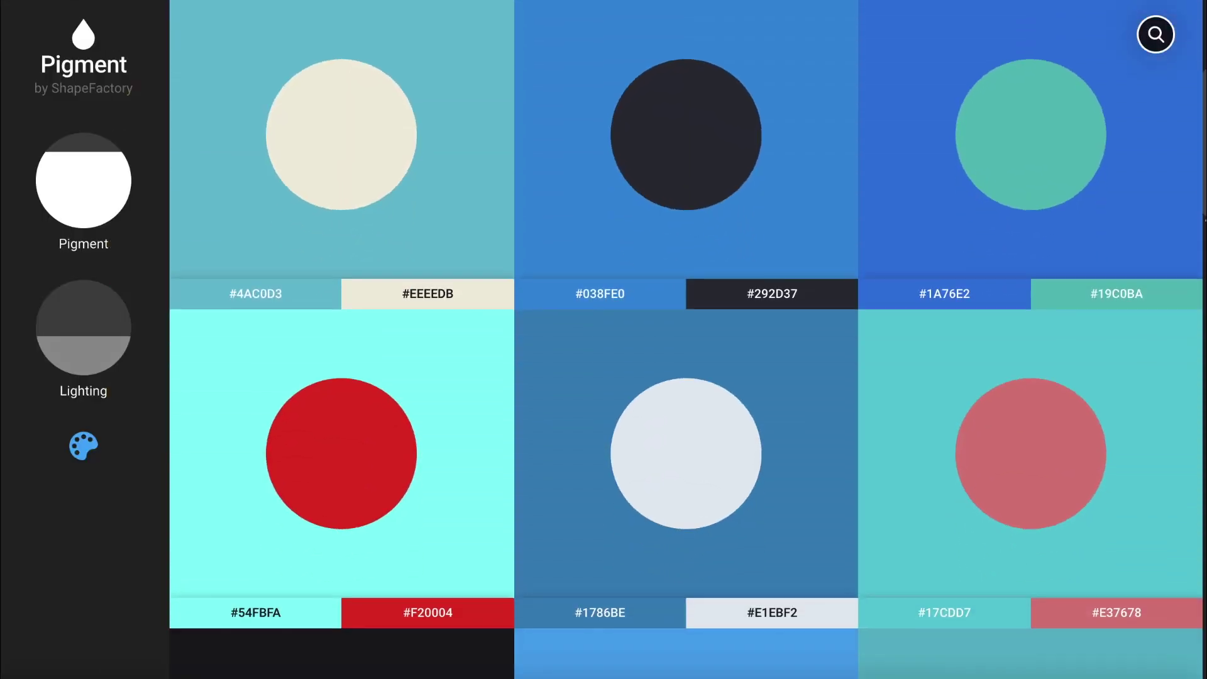
scroll(484, 267, "down", 12)
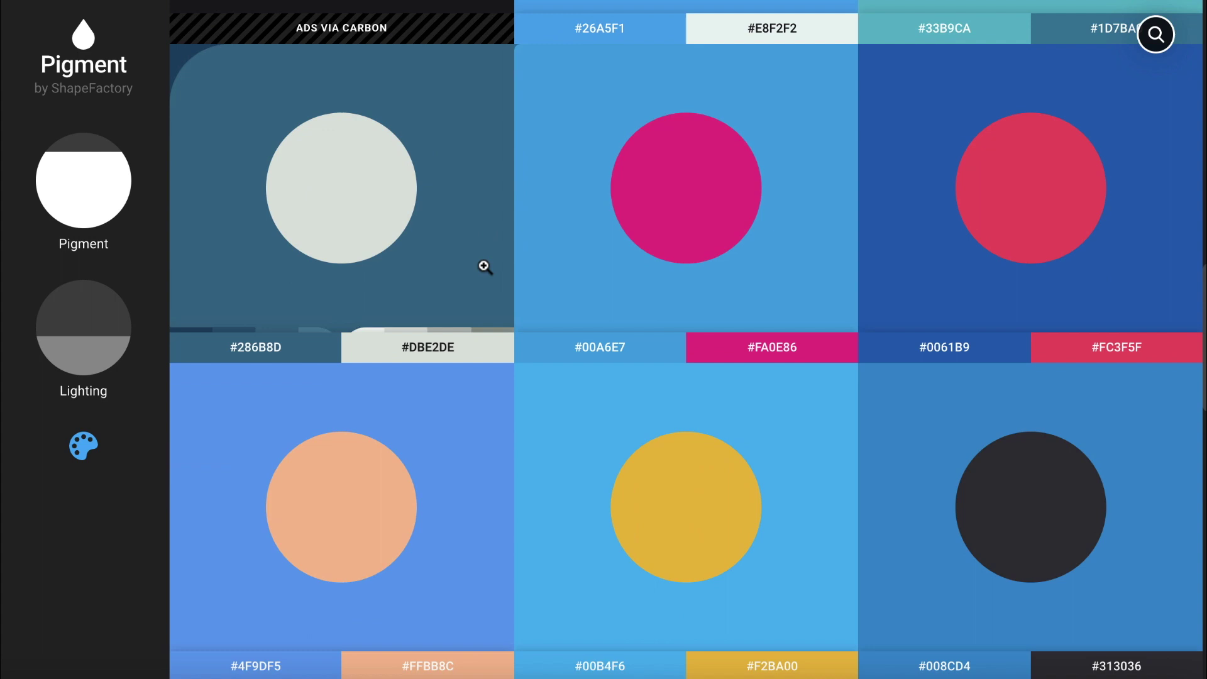
left_click(450, 262)
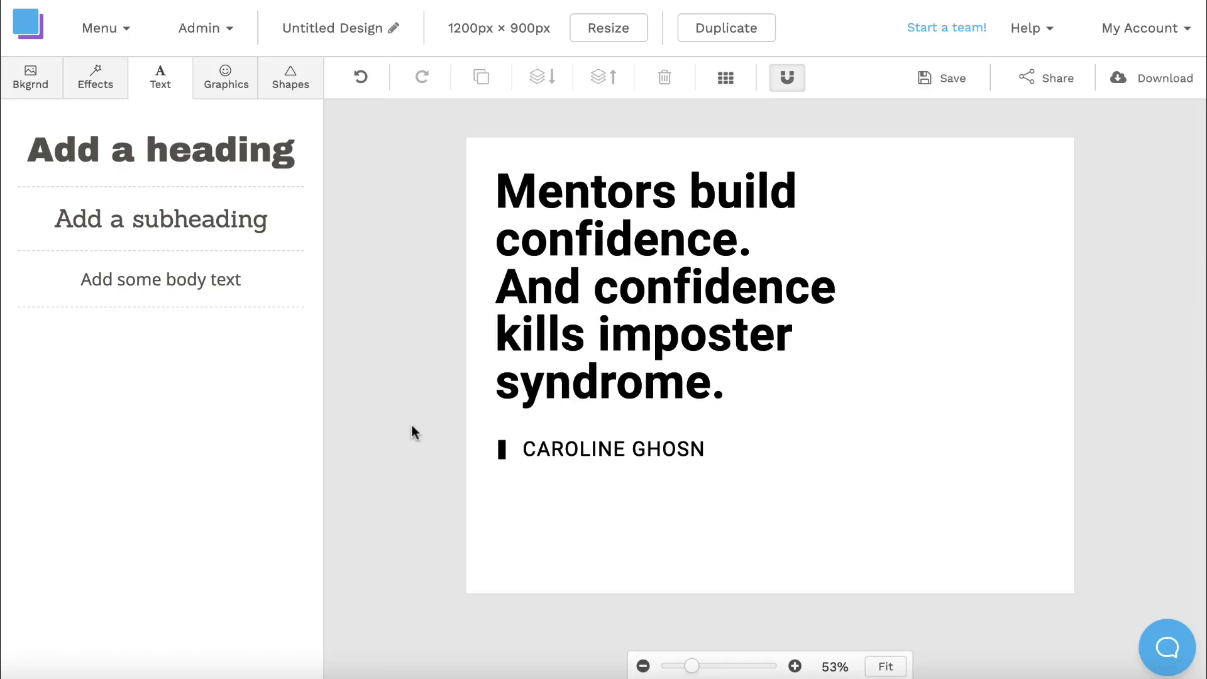
- Set the Snappa quote design's solid background colour to #dbe2de
left_click(41, 92)
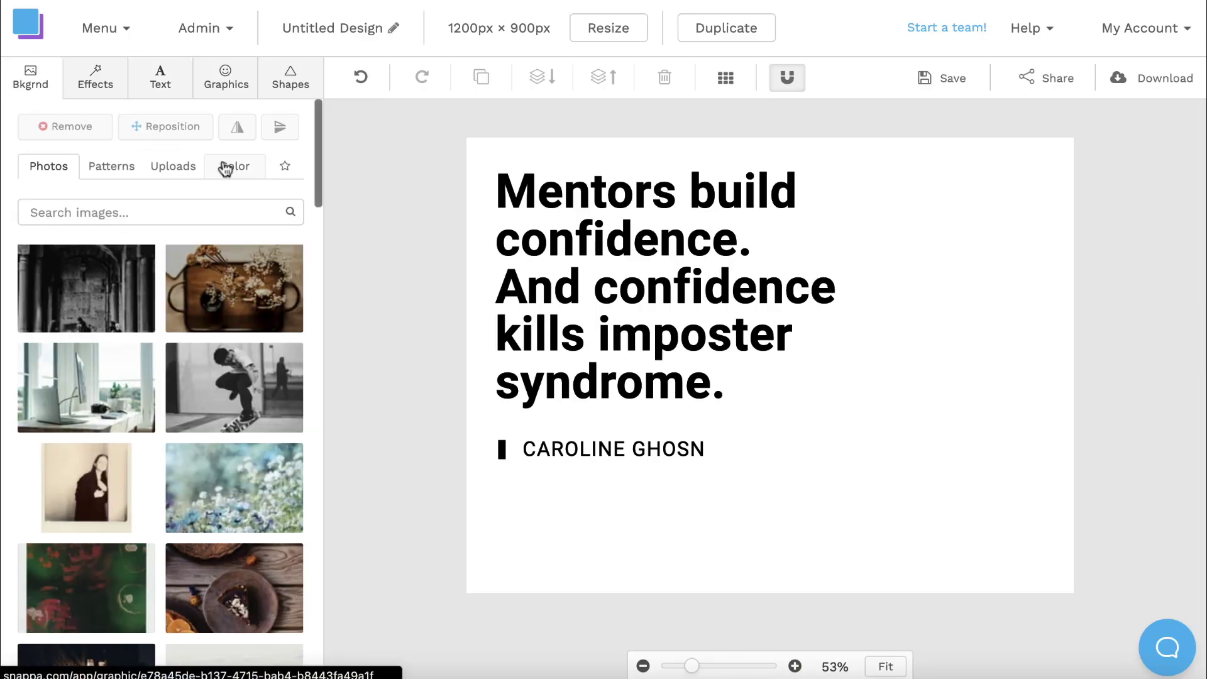
left_click(226, 166)
left_click_drag(235, 209, 183, 217)
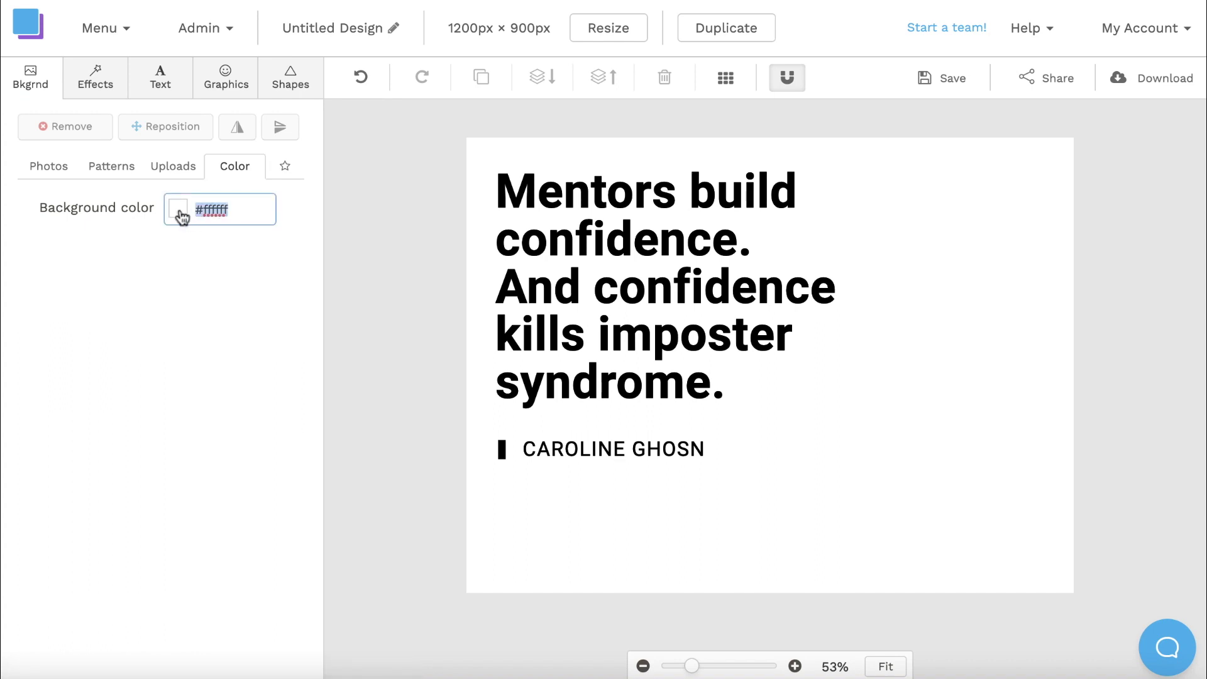
type("#dbe2de")
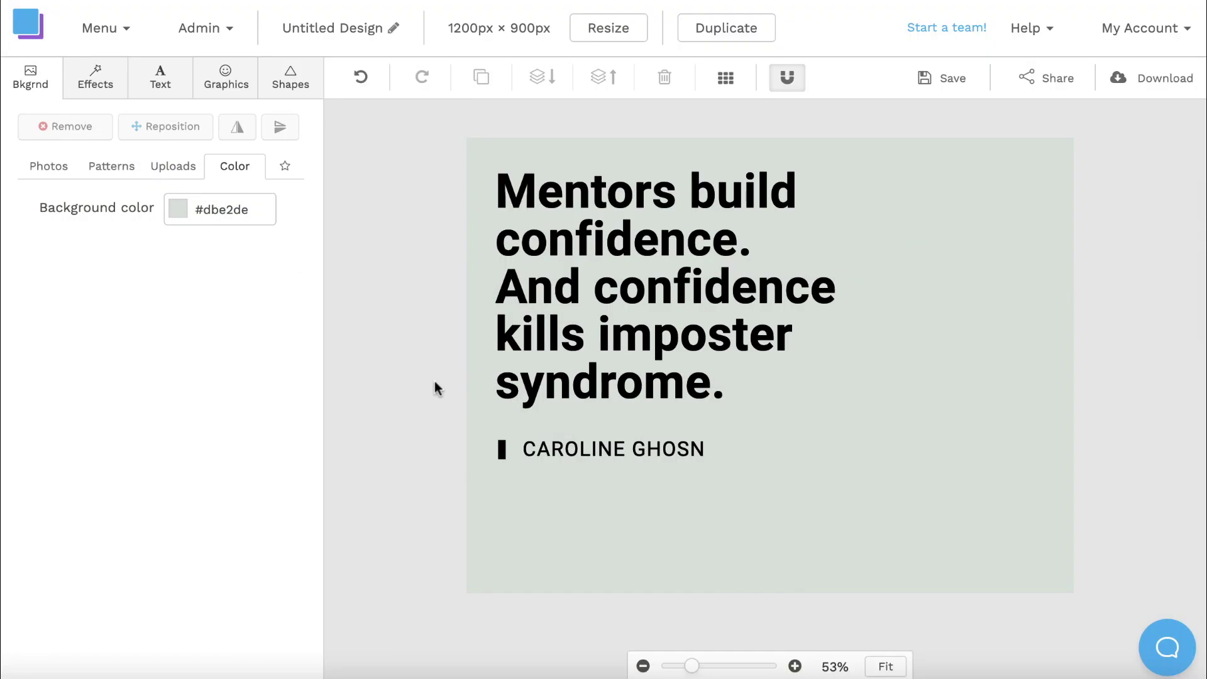
- Make the headline, the author line and the small bar beside it blue
left_click(629, 283)
left_click(256, 248)
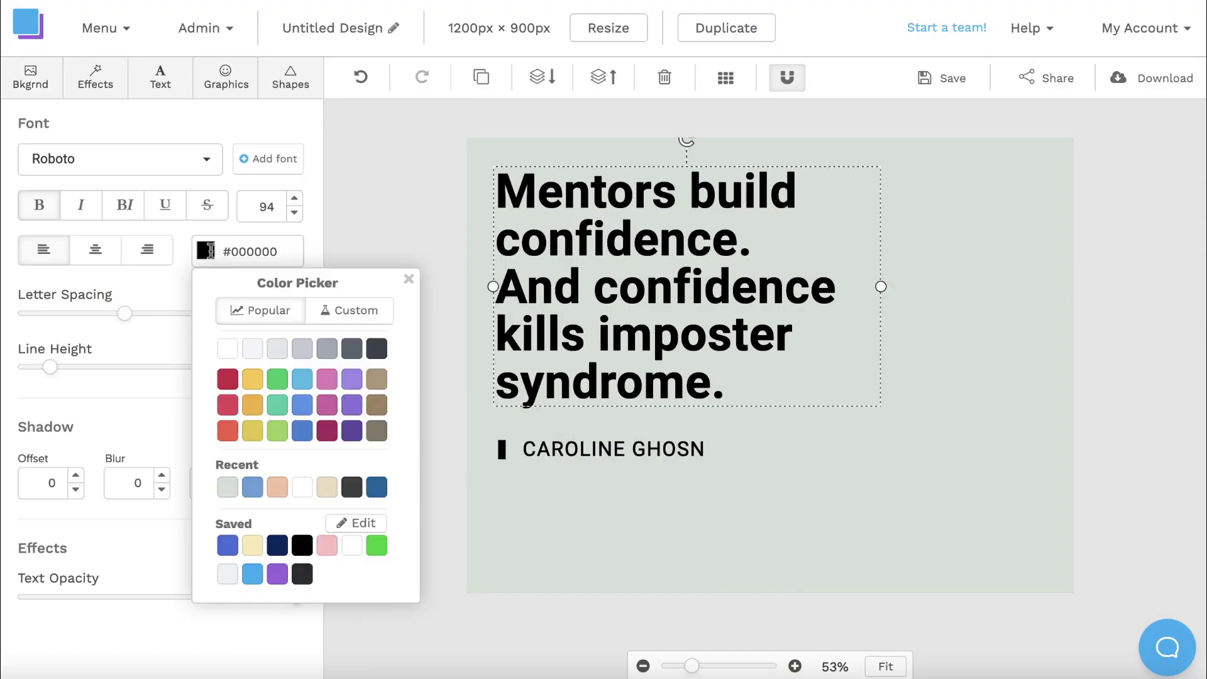
key("ctrl+v")
left_click(555, 425)
left_click(613, 449)
left_click(255, 248)
left_click(502, 449)
left_click(145, 160)
key("ctrl+v")
left_click(408, 311)
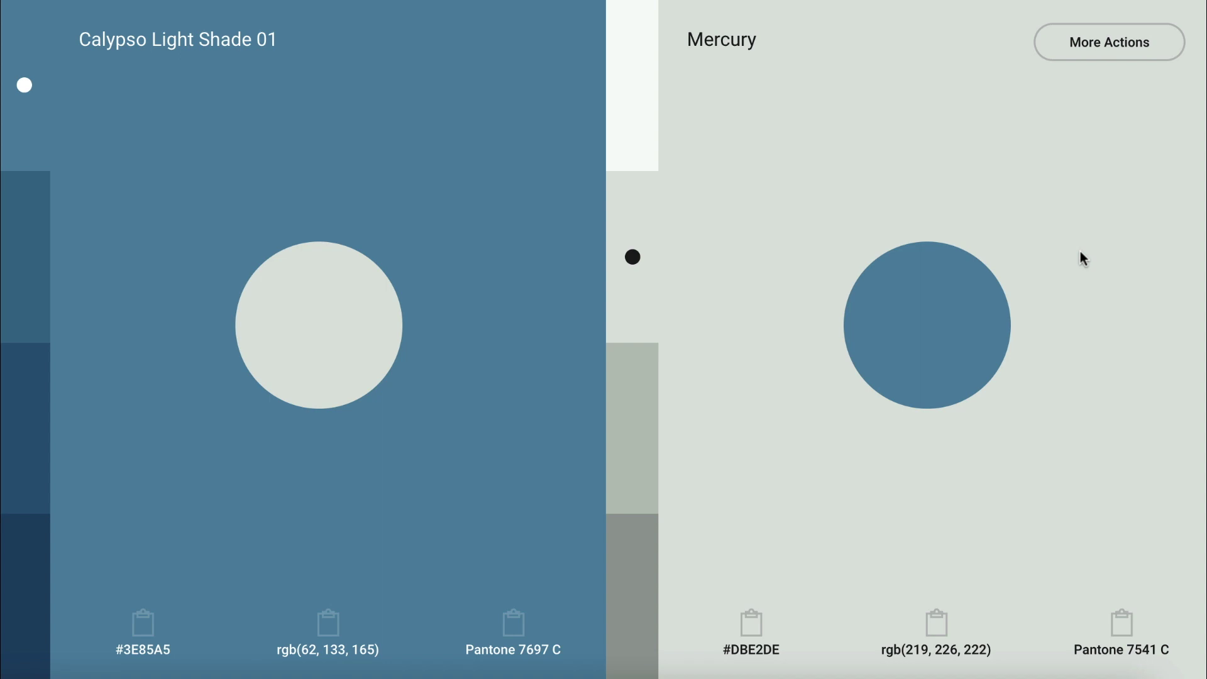
- Preview the palette as a Calypso-to-Mercury gradient rotated to 60°, then scroll the duotone photos
left_click(1091, 53)
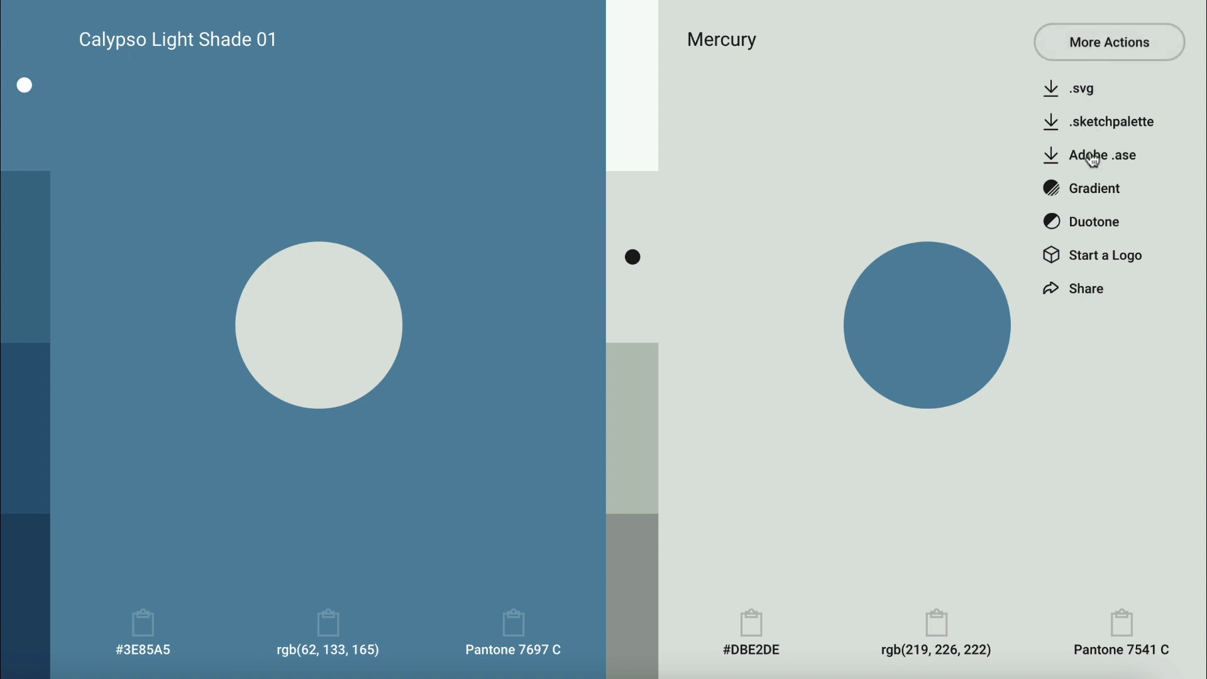
left_click(1092, 188)
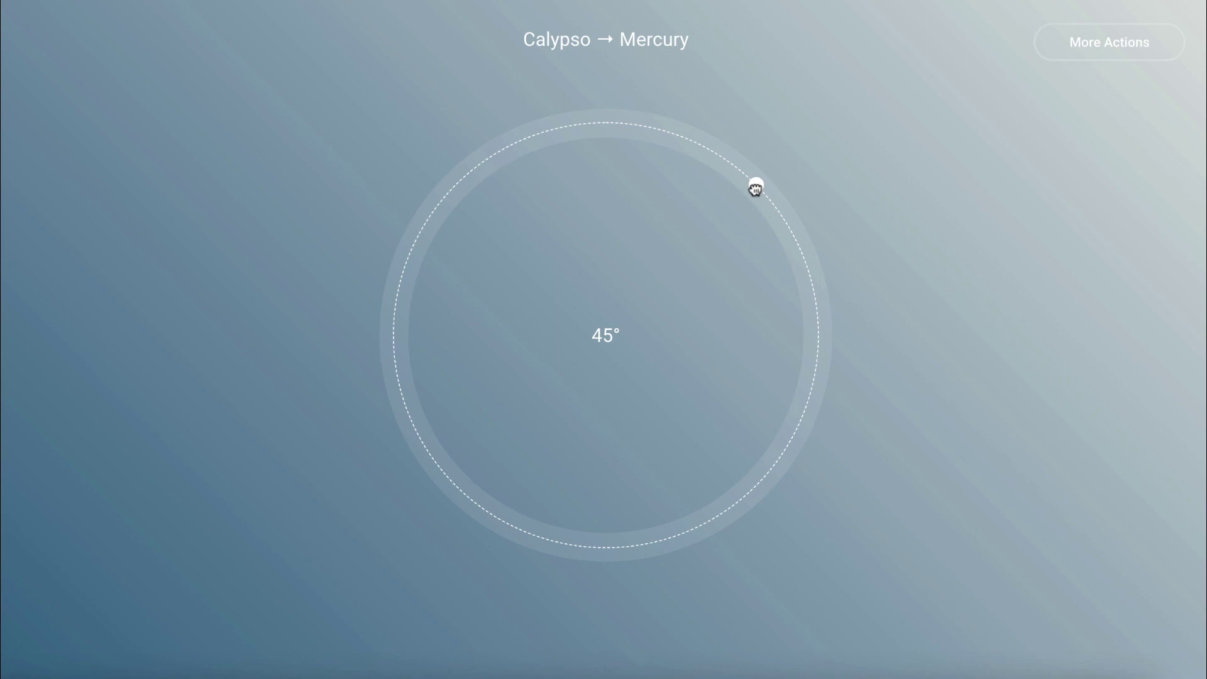
left_click_drag(754, 188, 783, 244)
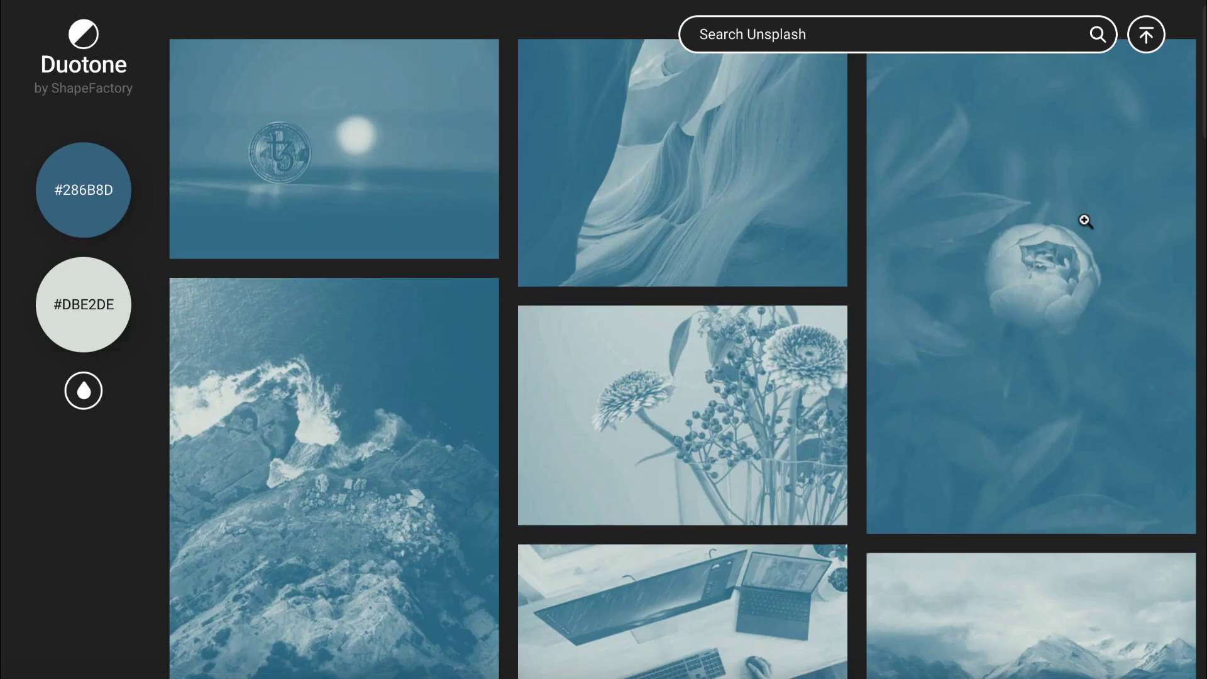
scroll(1083, 221, "down", 4)
scroll(1085, 220, "down", 3)
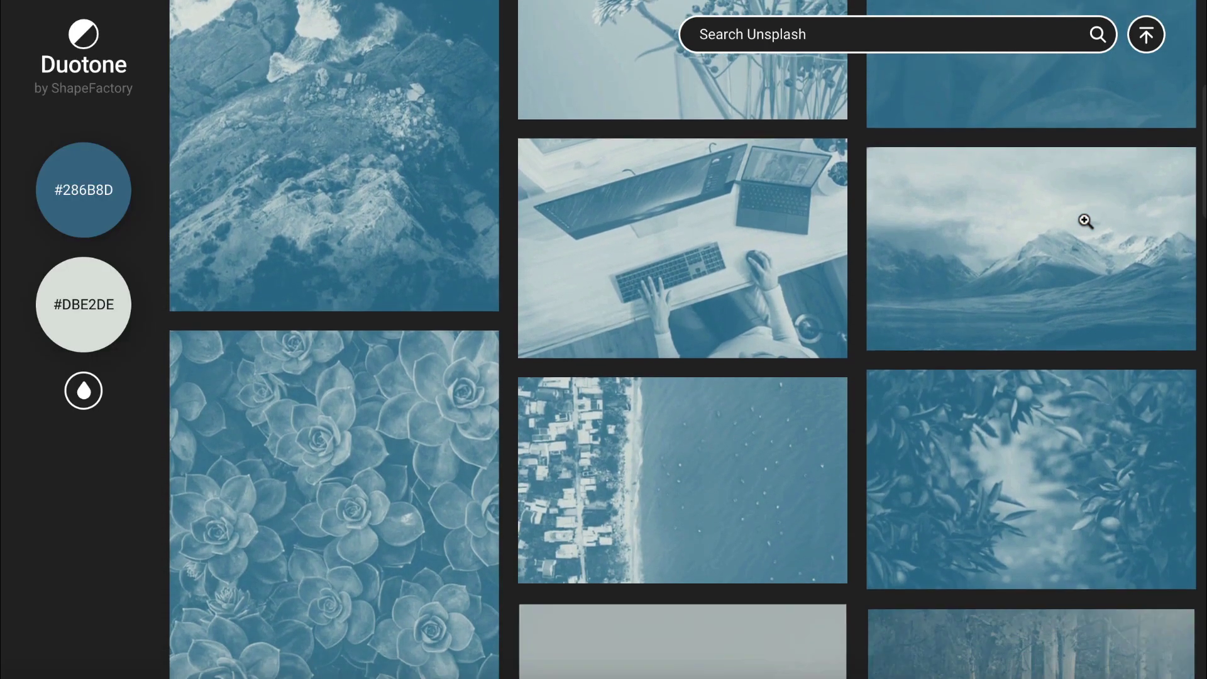
scroll(1085, 220, "down", 3)
scroll(1085, 221, "down", 4)
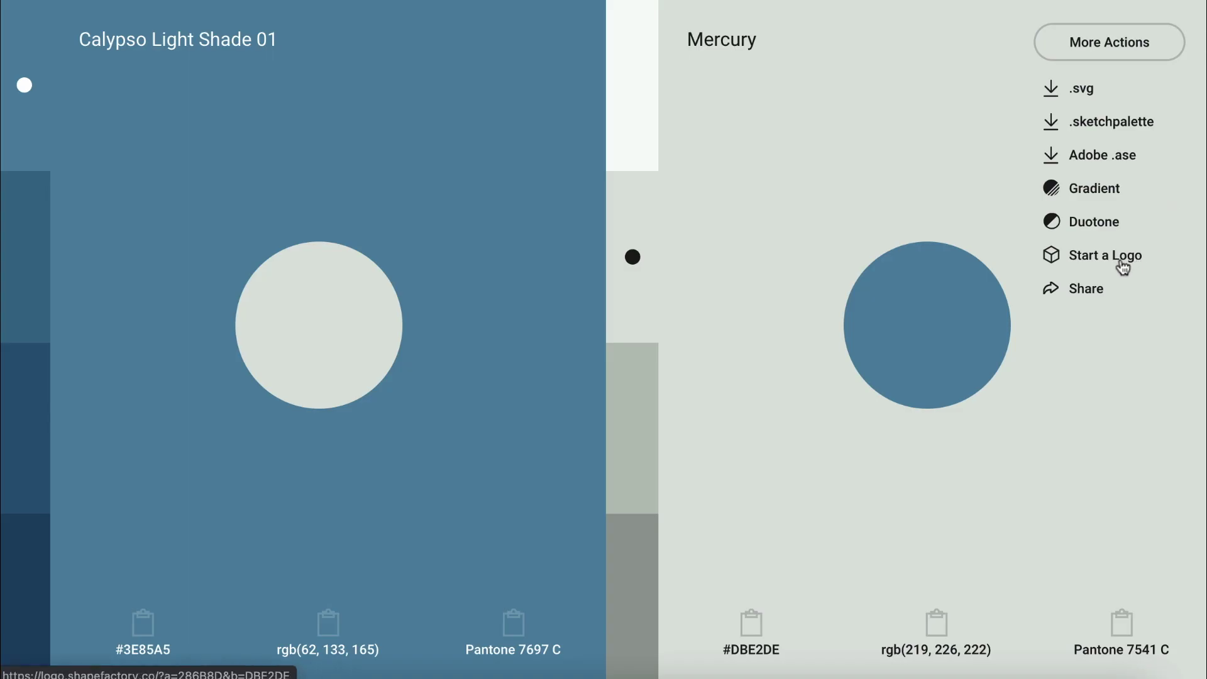
- Start a logo from this palette for 'Blue Tech' and choose the blue tech wordmark
left_click(1098, 263)
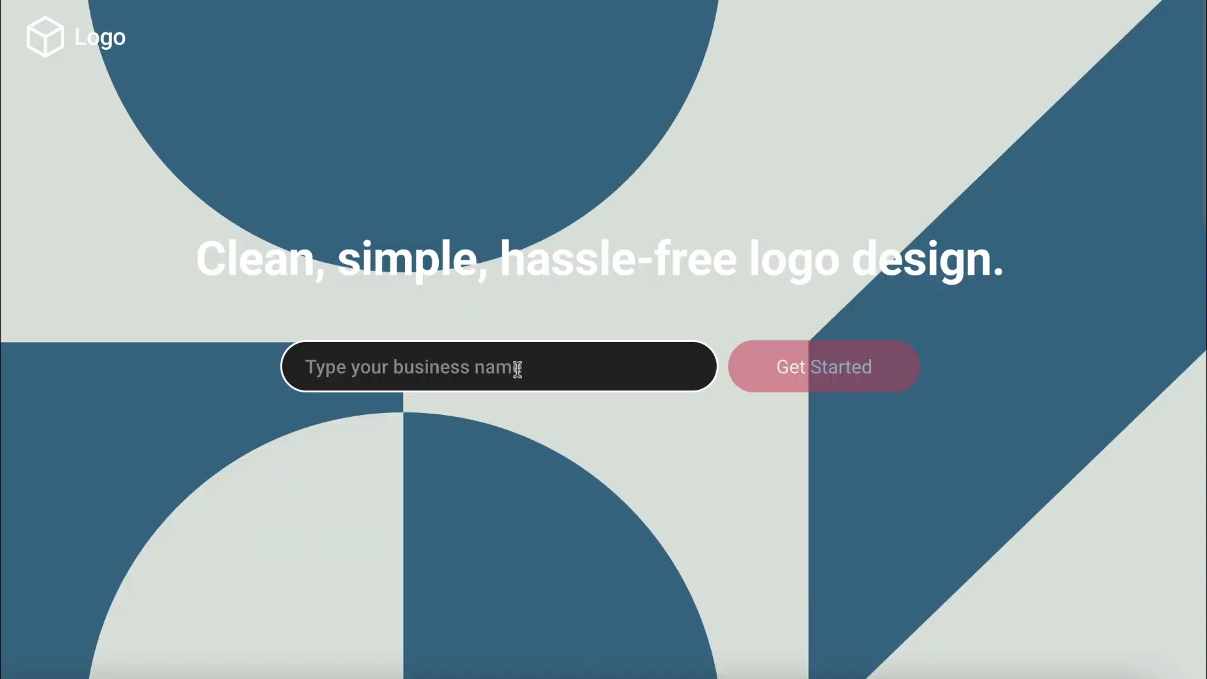
left_click(517, 369)
type("Blue Tech")
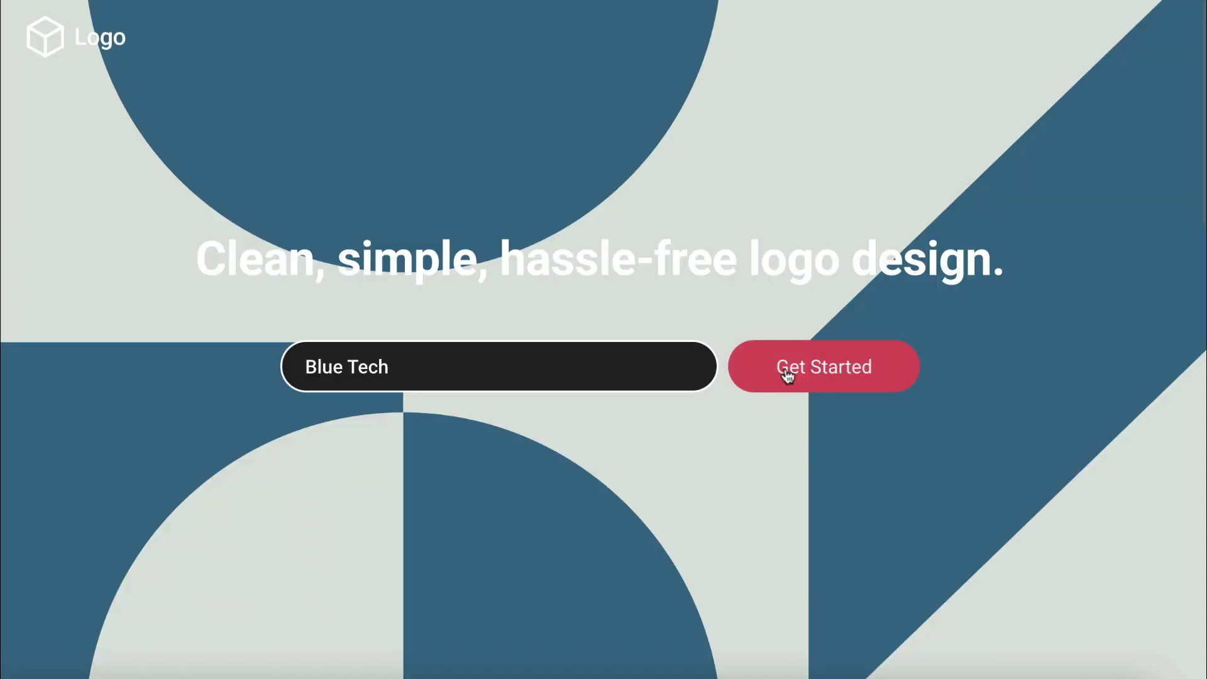
left_click(787, 371)
scroll(787, 375, "down", 10)
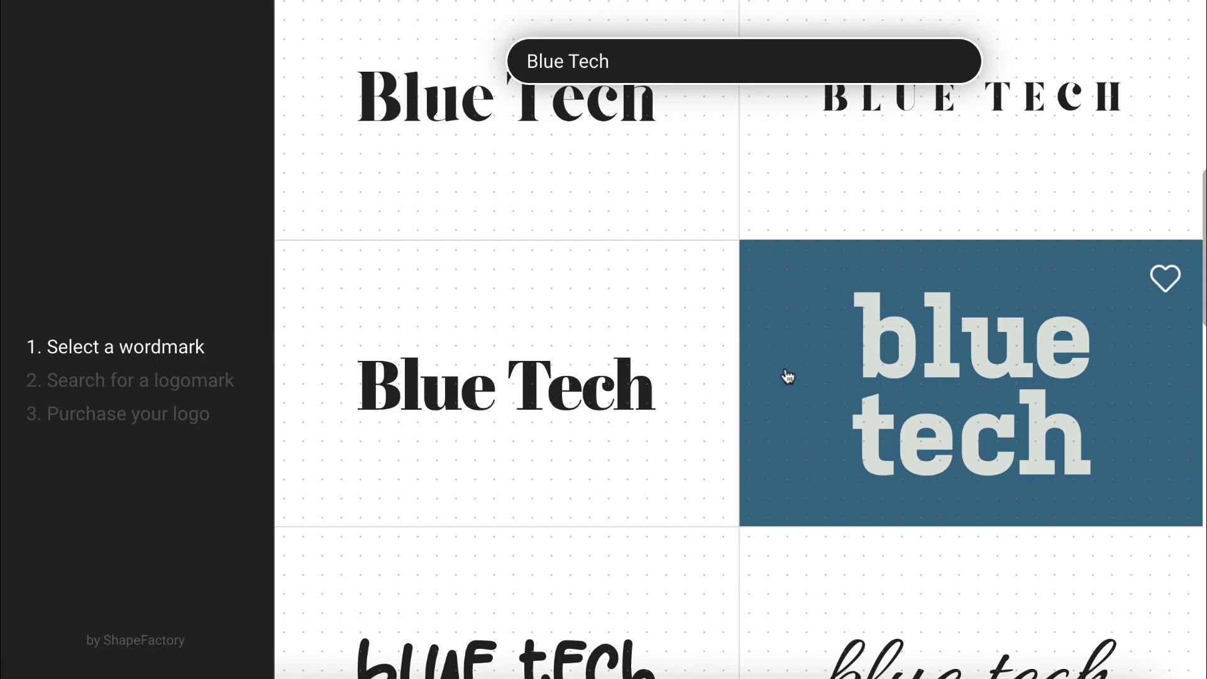
left_click(788, 376)
- Add the blue cloud icon as the logomark and scroll to the $40 logo-kit purchase step
left_click(592, 397)
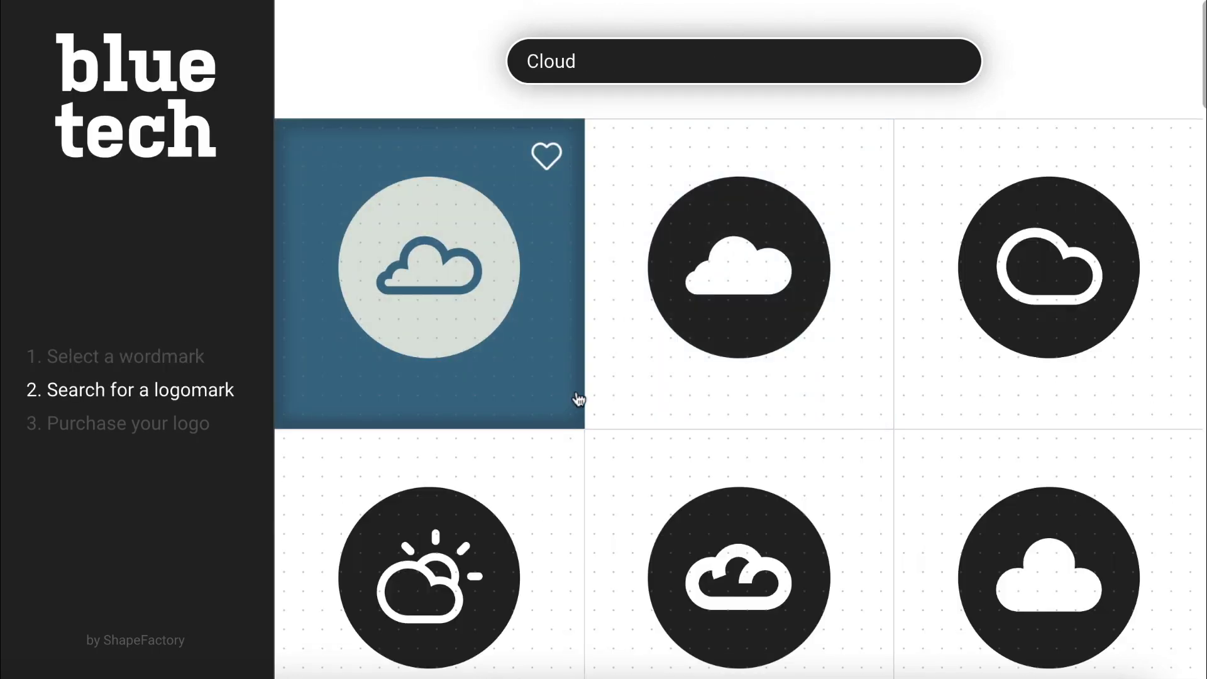
scroll(577, 399, "down", 10)
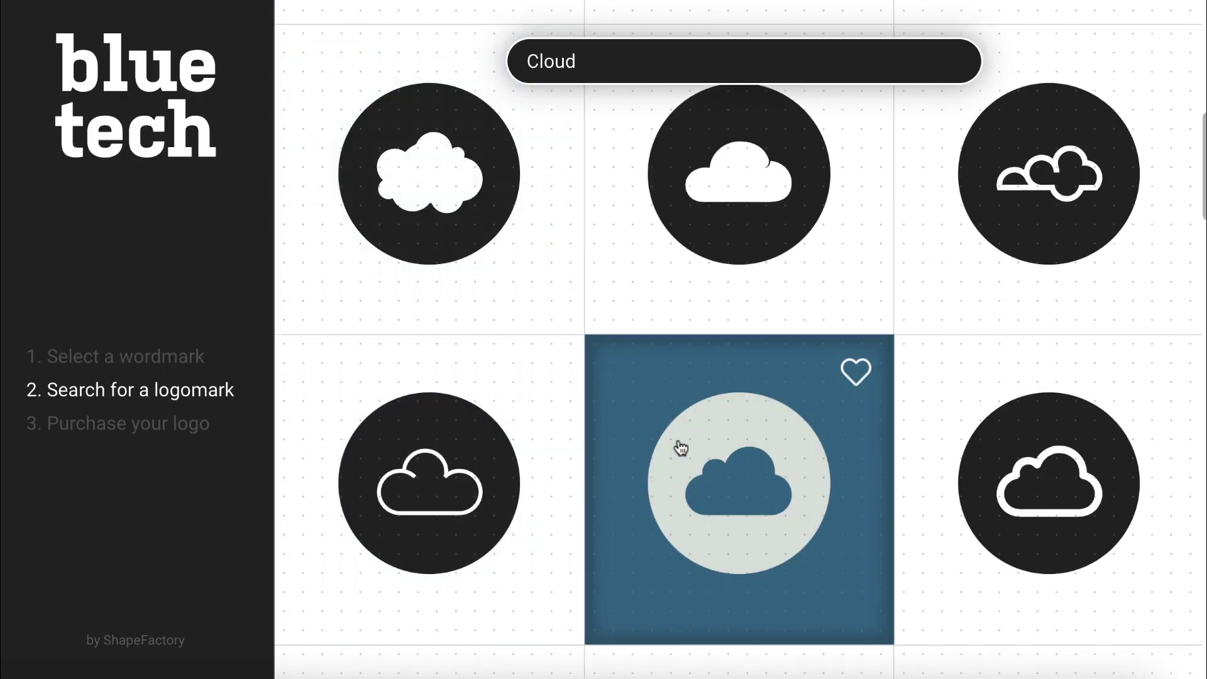
left_click(680, 448)
scroll(681, 446, "down", 10)
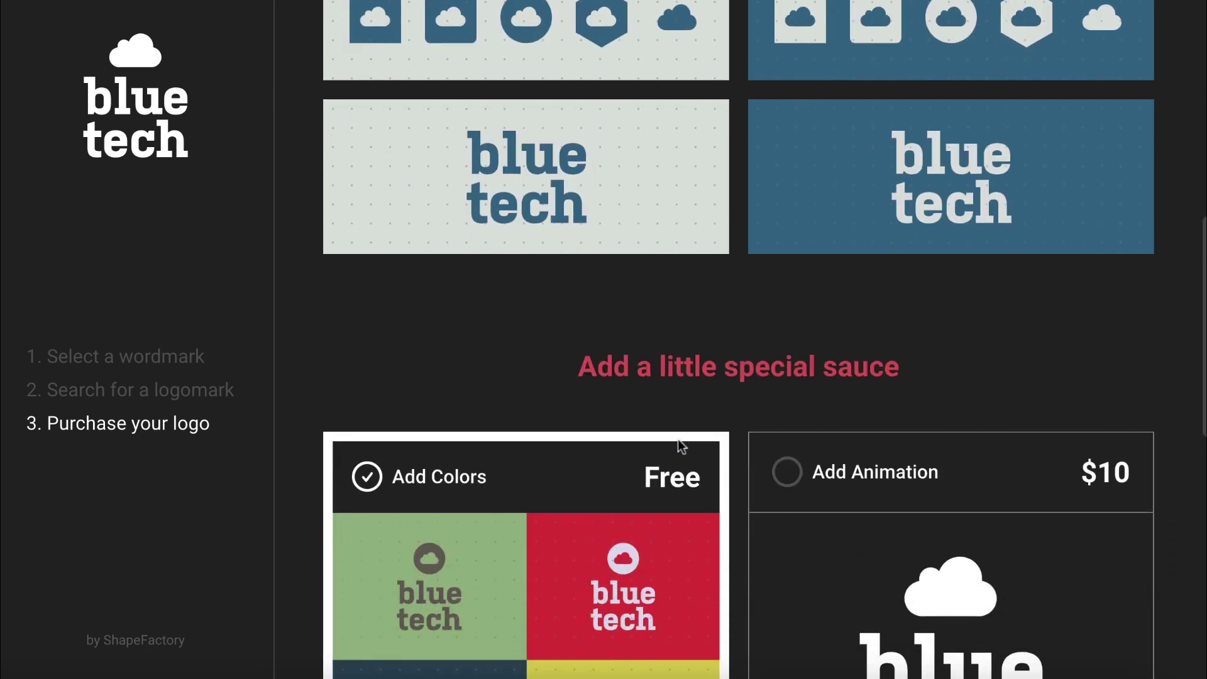
scroll(681, 444, "down", 5)
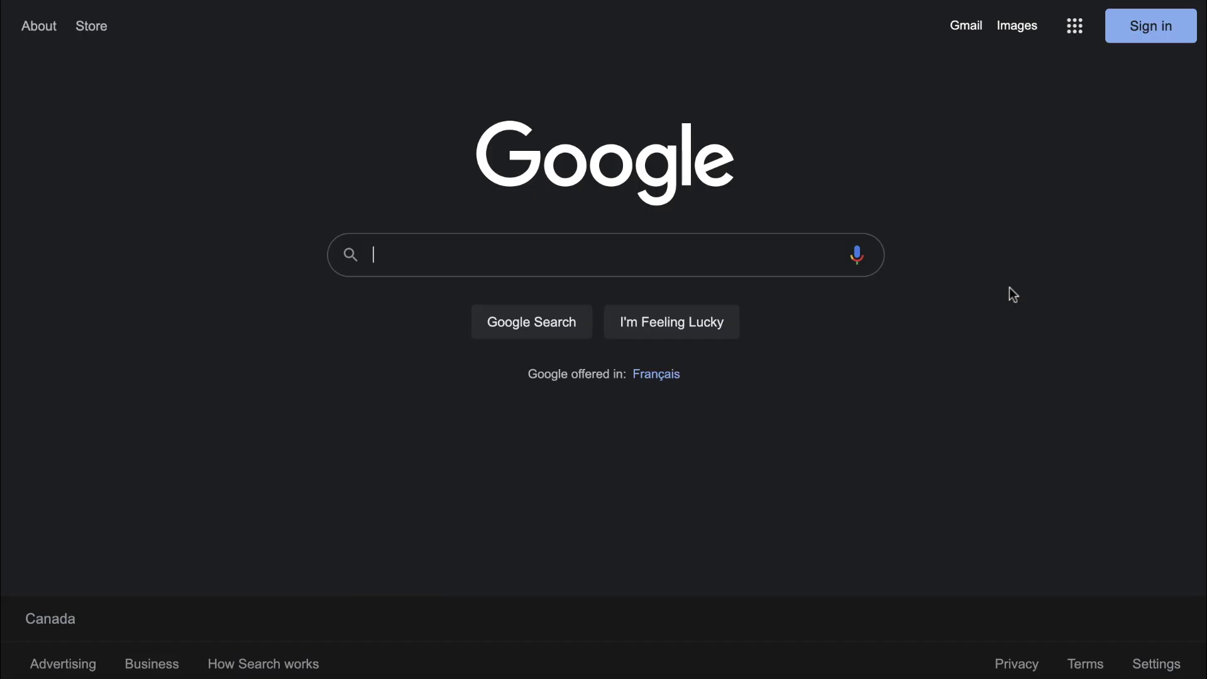
- Search Google for 'Coolors' and open the coolors.co result
type("Coolors")
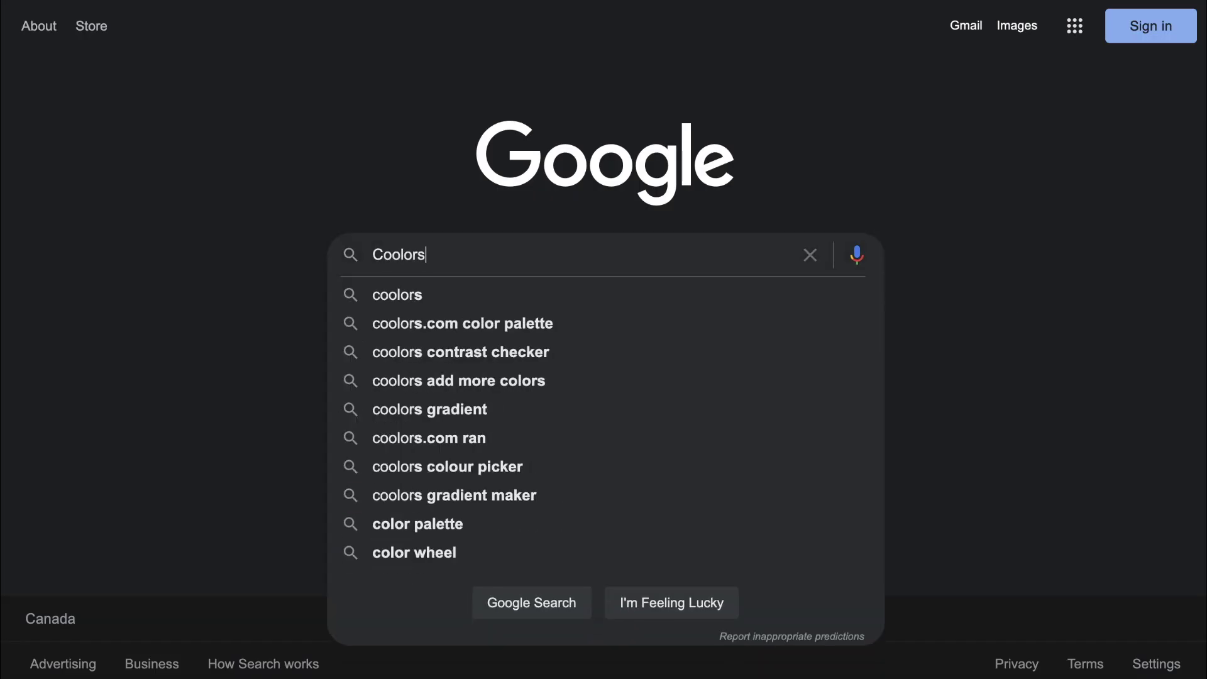
key("Return")
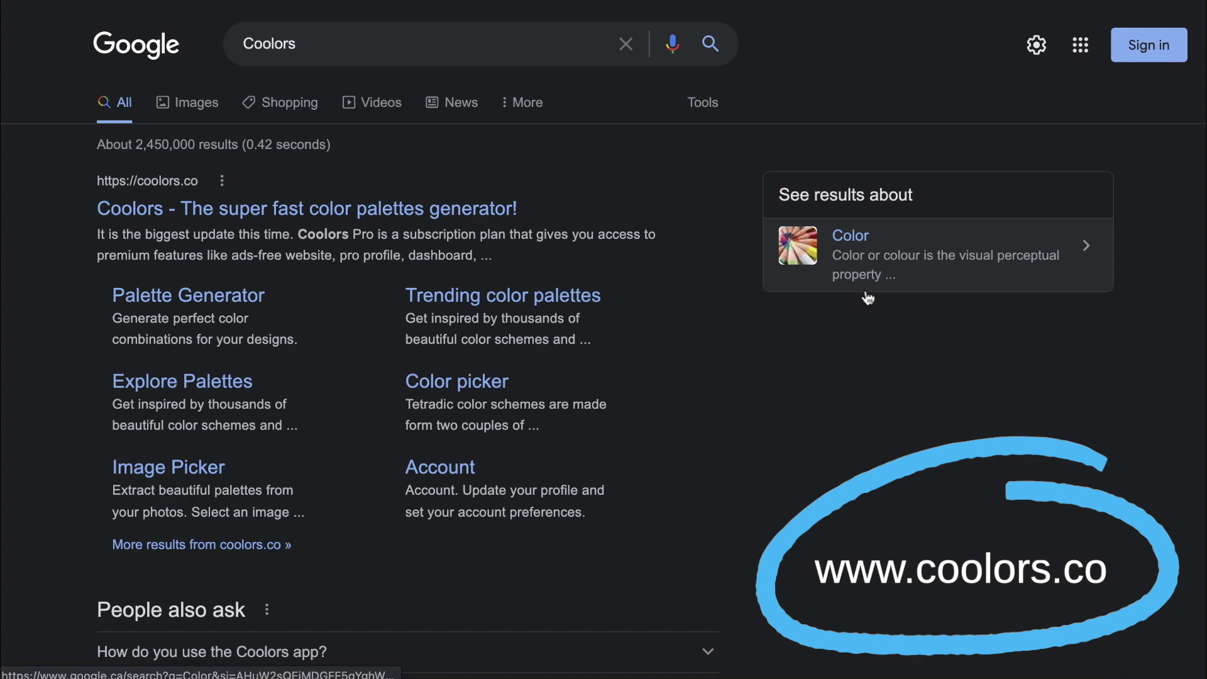
left_click(404, 217)
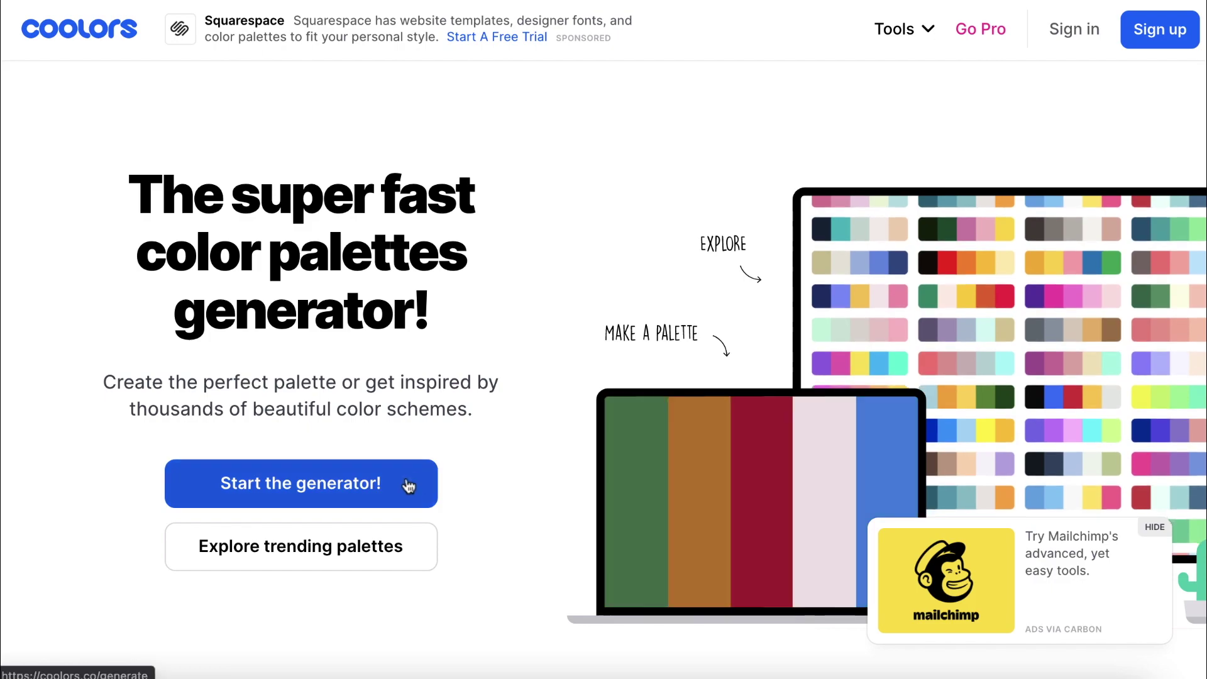
- Launch the Coolors palette generator and cycle through several random palettes
left_click(417, 484)
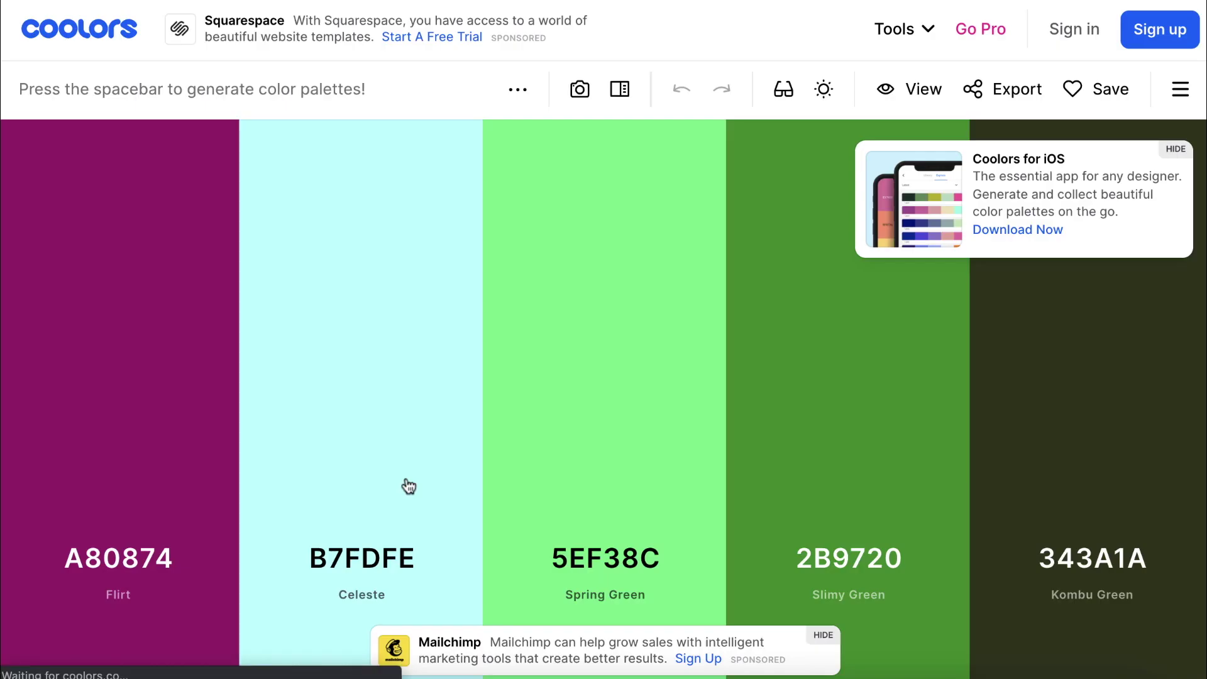
key("space")
key("space")
key("space")
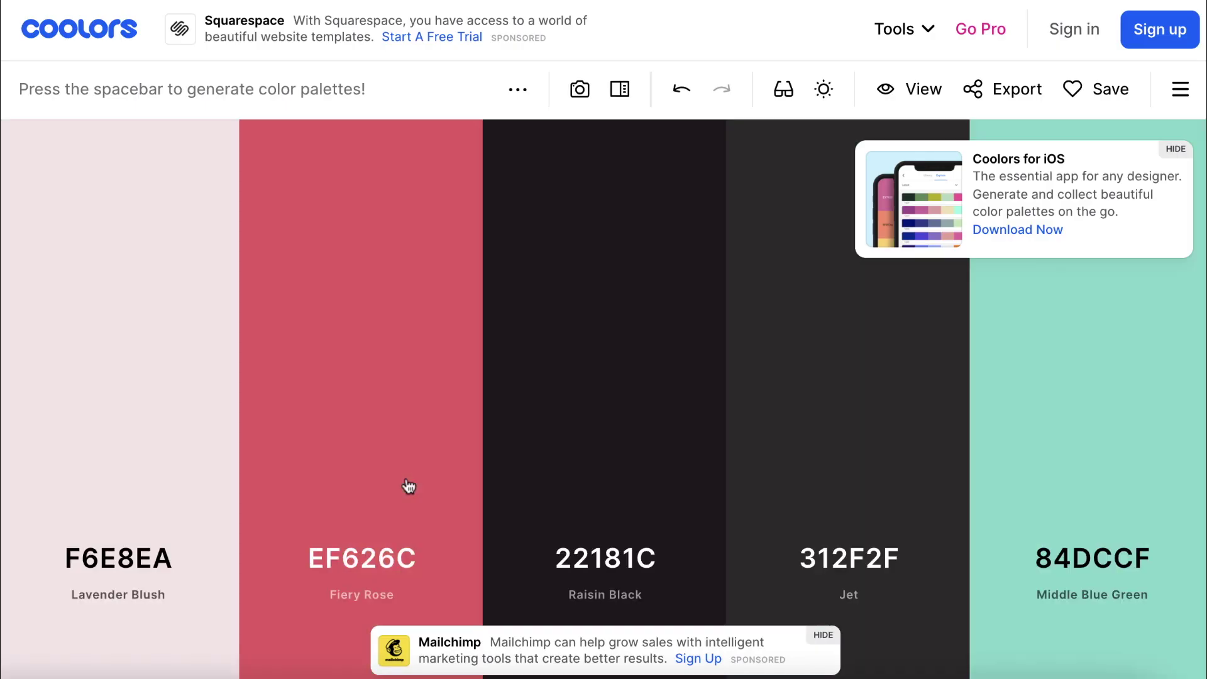
key("space")
key("space")
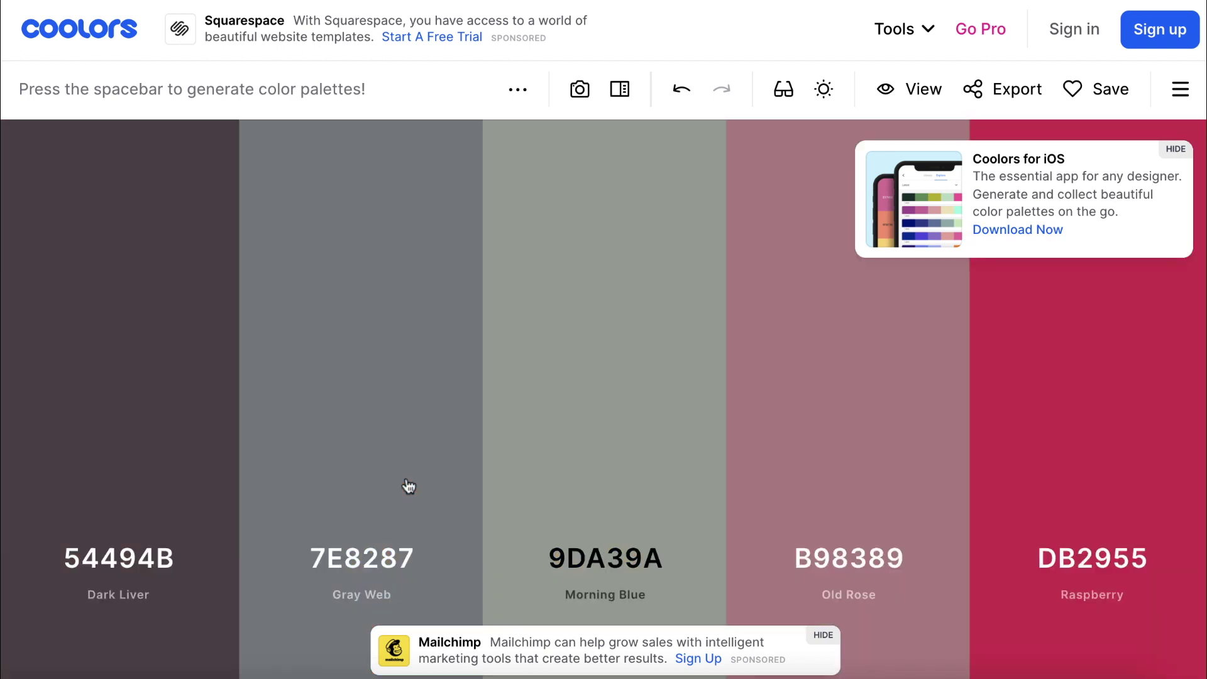
key("space")
key("space")
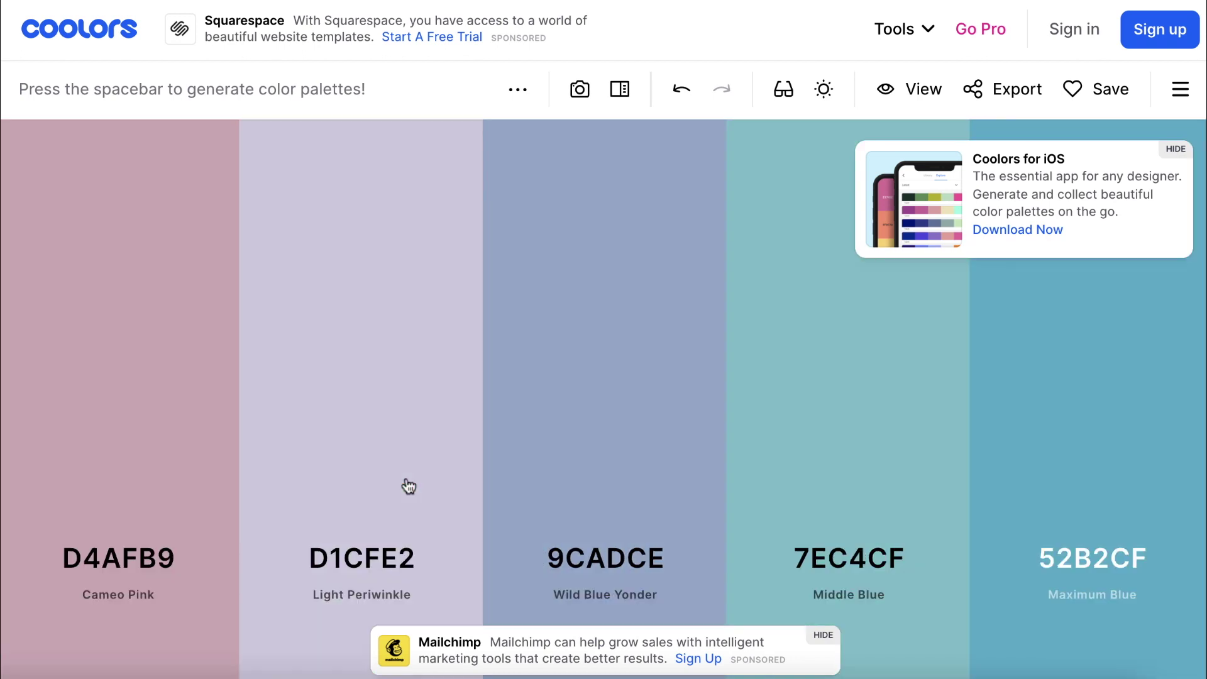
key("space")
key("space")
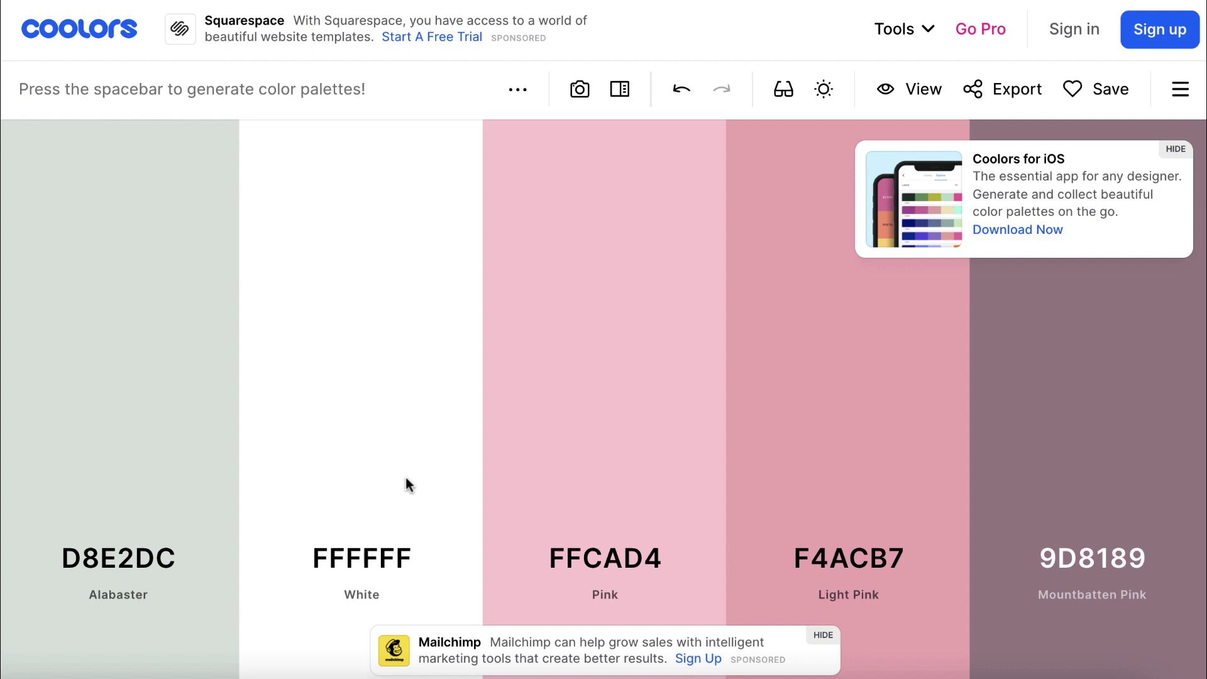
- Lock Alabaster D8E2DC, copy its hex code, and check its shades while keeping the original
mouse_move(221, 479)
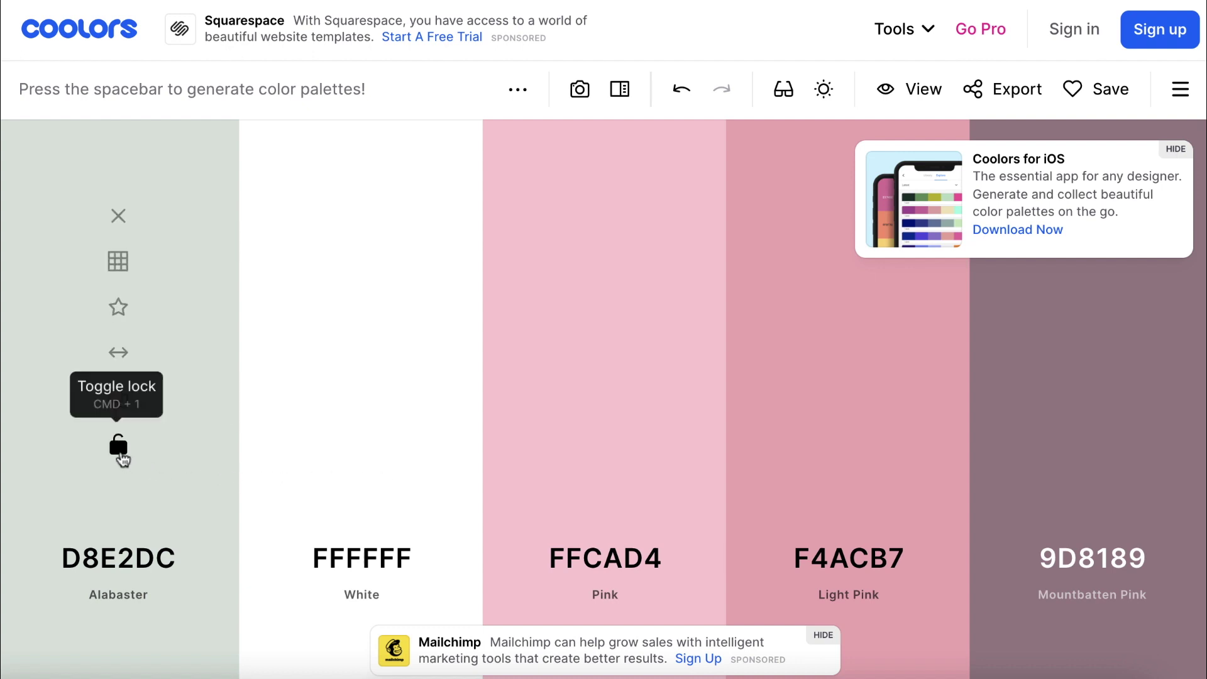
left_click(121, 454)
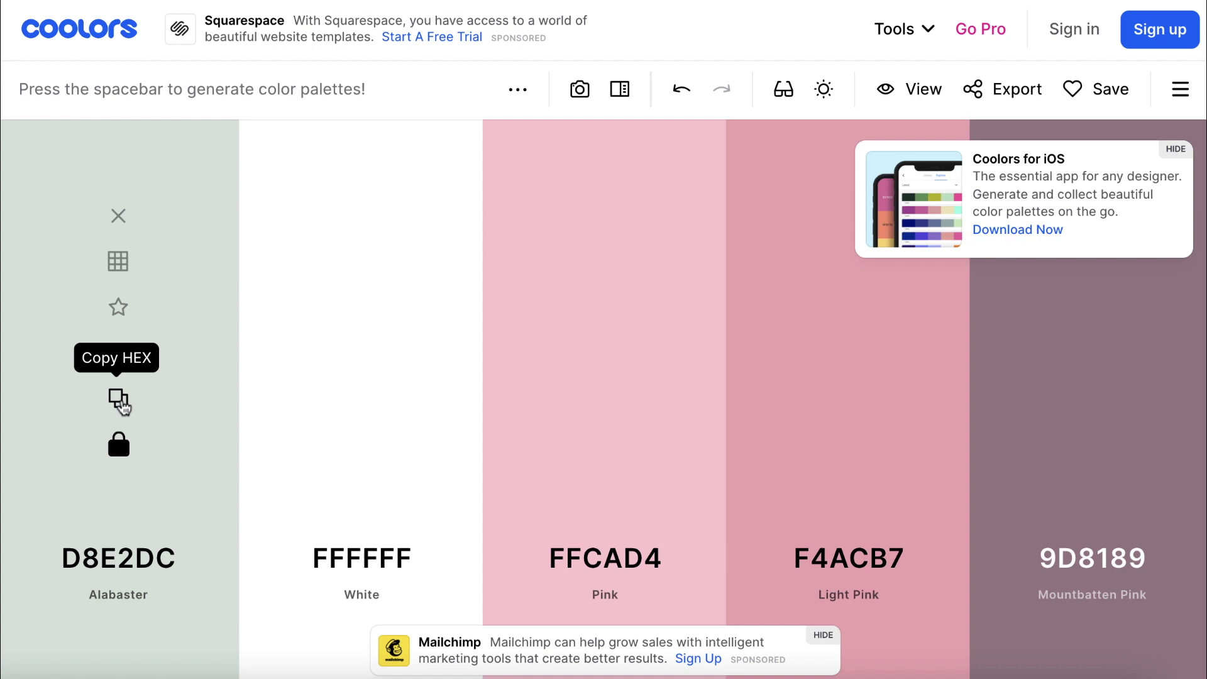
left_click(119, 400)
mouse_move(119, 358)
left_mouse_down()
mouse_move(232, 356)
mouse_move(116, 351)
left_mouse_up()
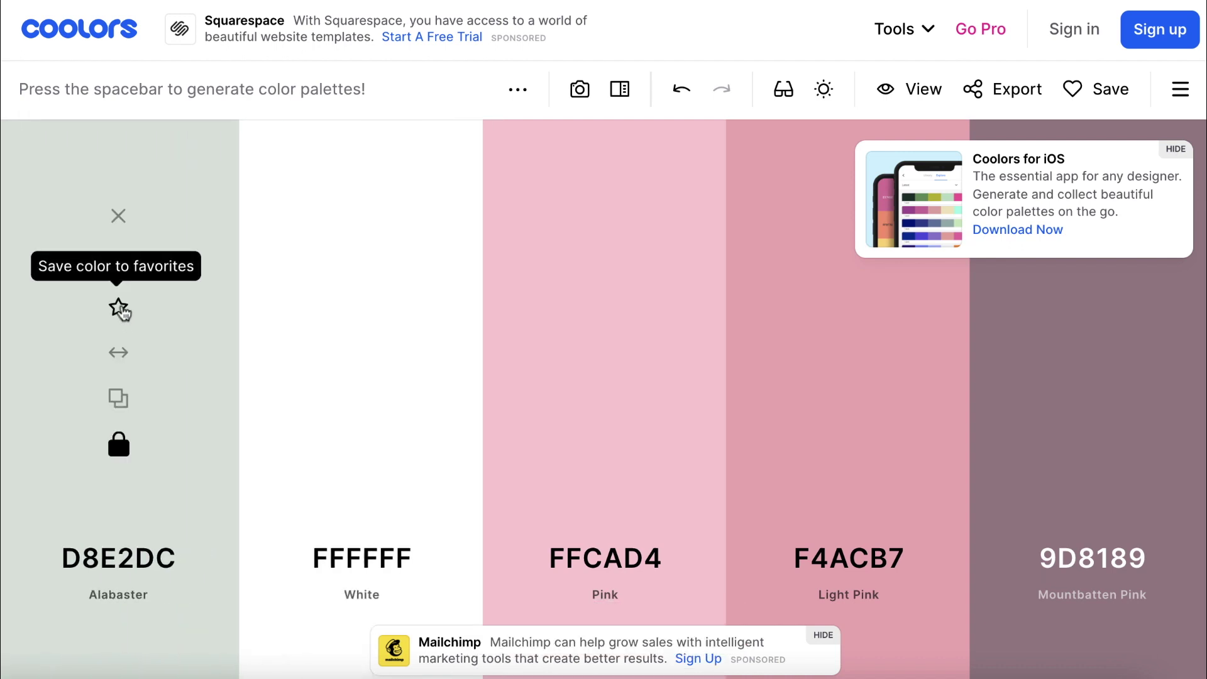
left_click(124, 275)
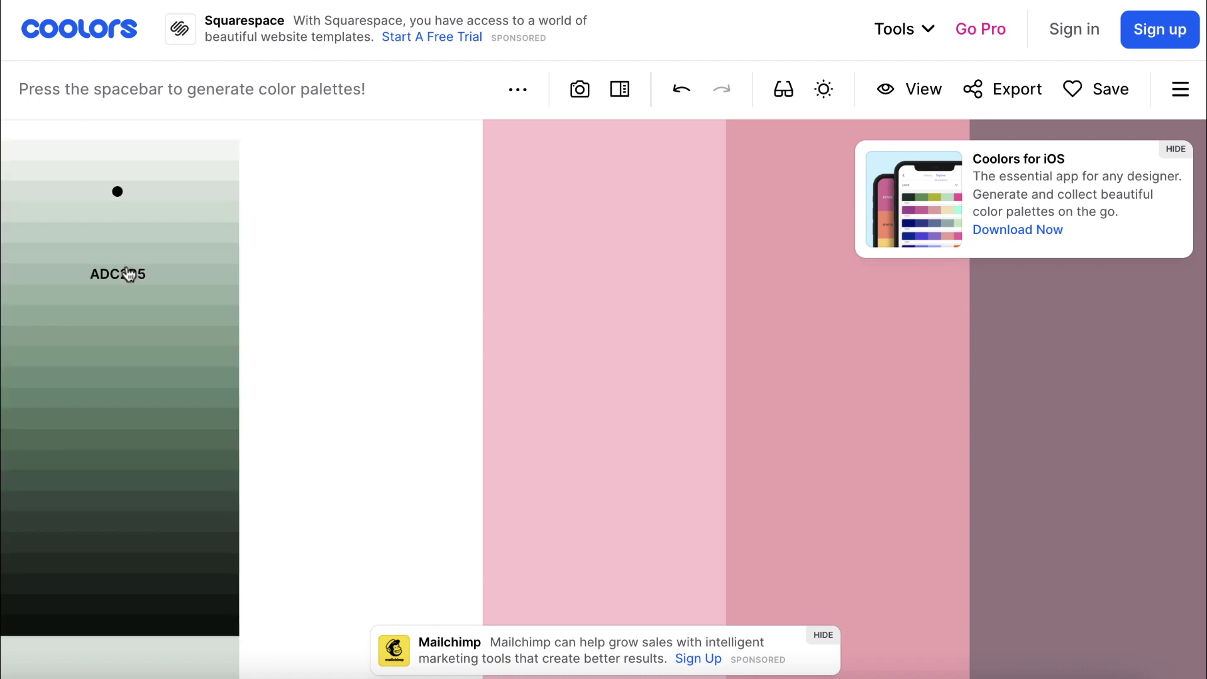
left_click(128, 199)
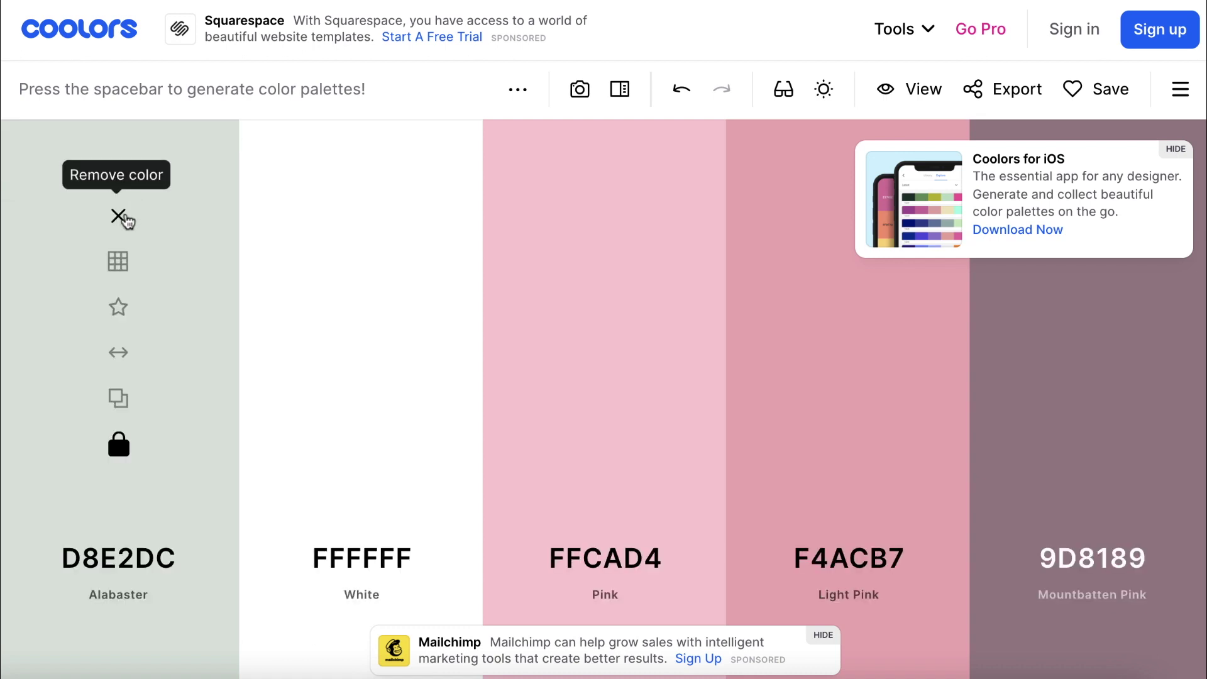
- Regenerate the unlocked colours, locking black 000000 and blue 274690 along the way
key("space")
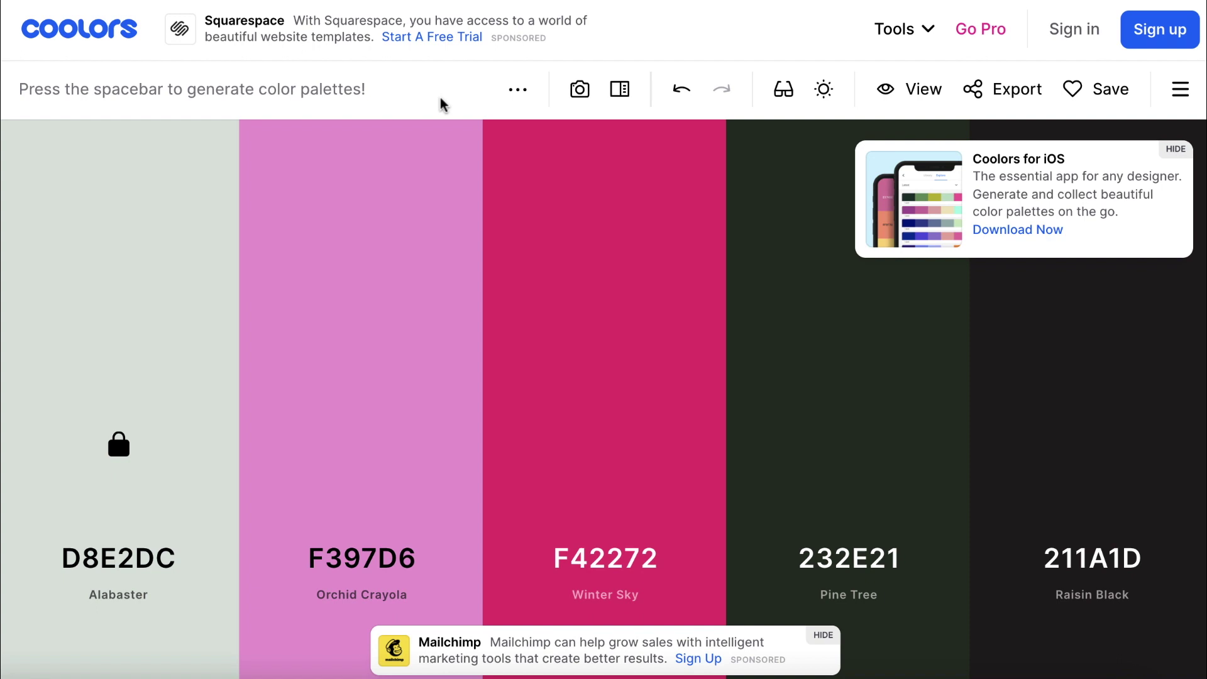
key("space")
key("space")
key("space")
key("space")
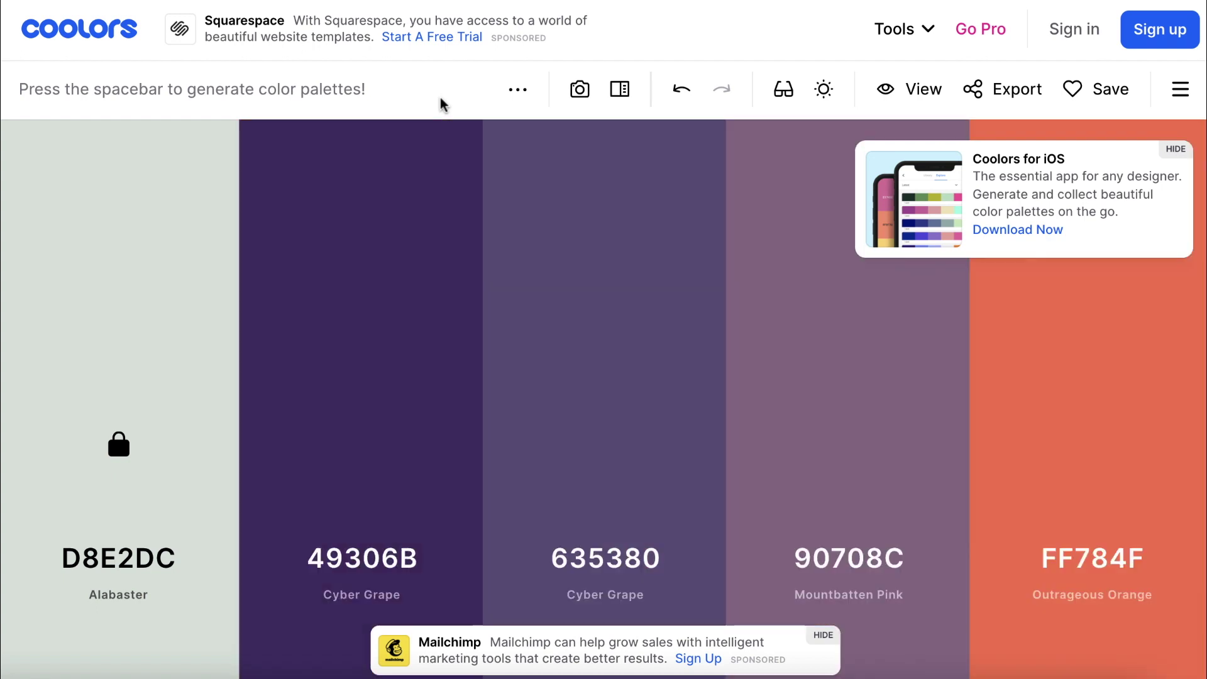
key("space")
key("space")
key("space")
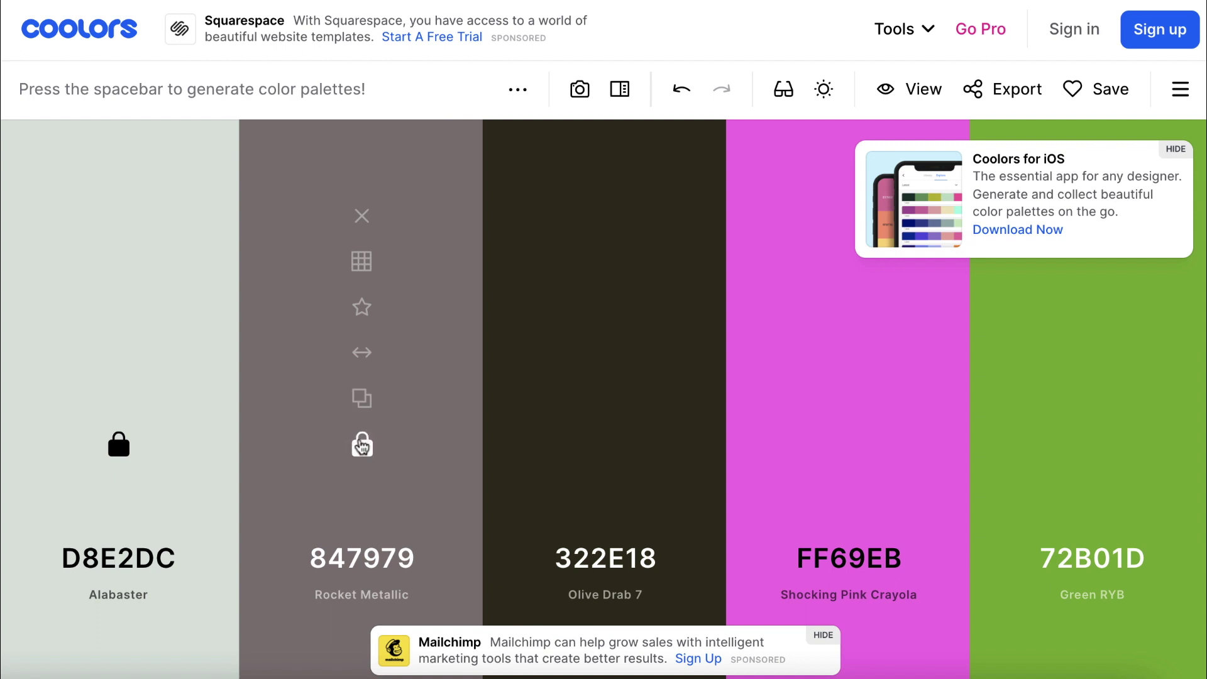
key("space")
key("space")
key("space")
key("space")
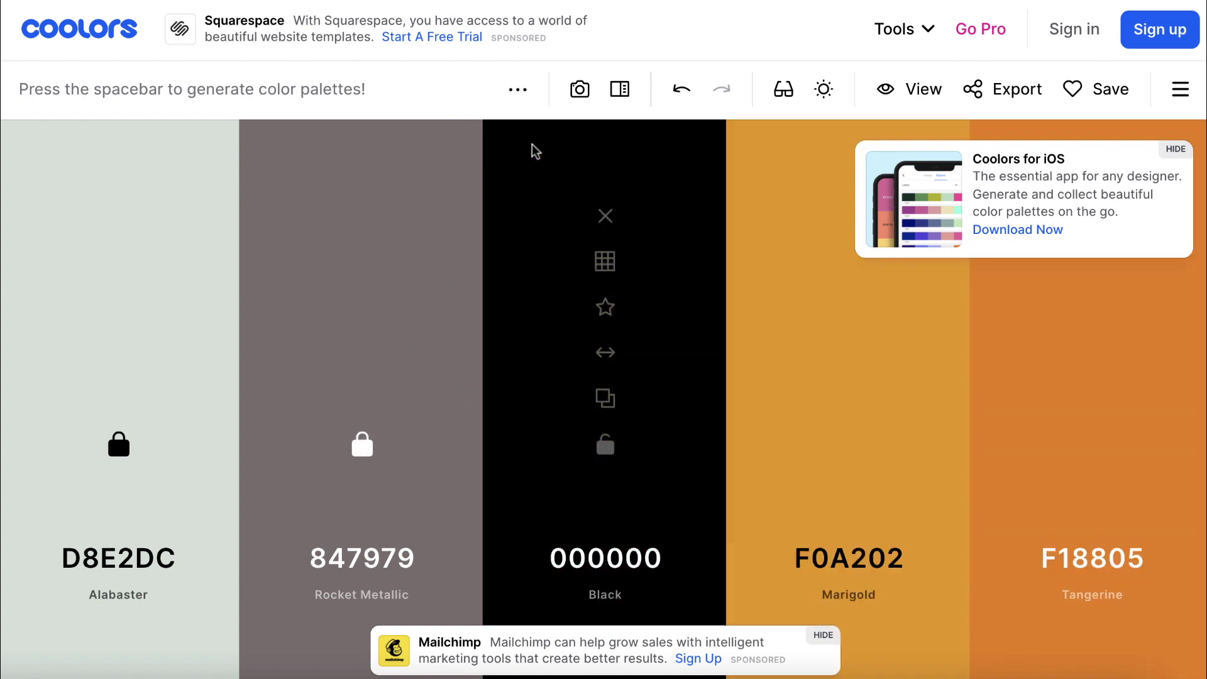
left_click(605, 445)
key("space")
key("space")
key("space")
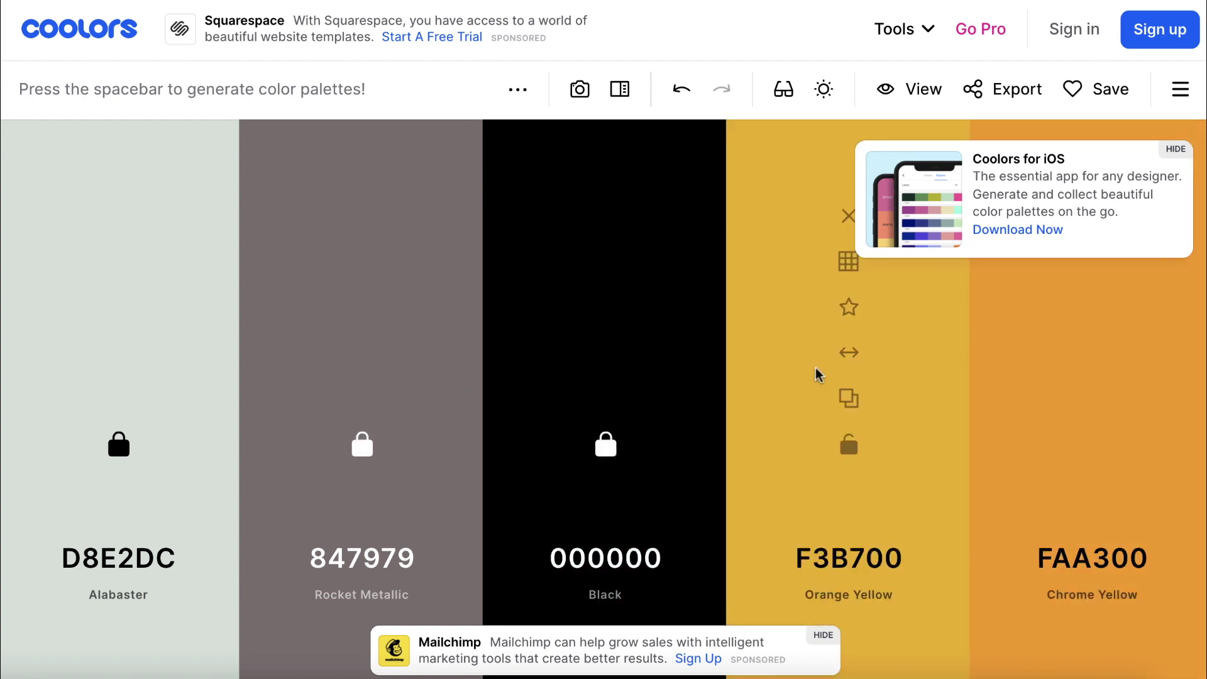
key("space")
key("space")
key("space")
key("space")
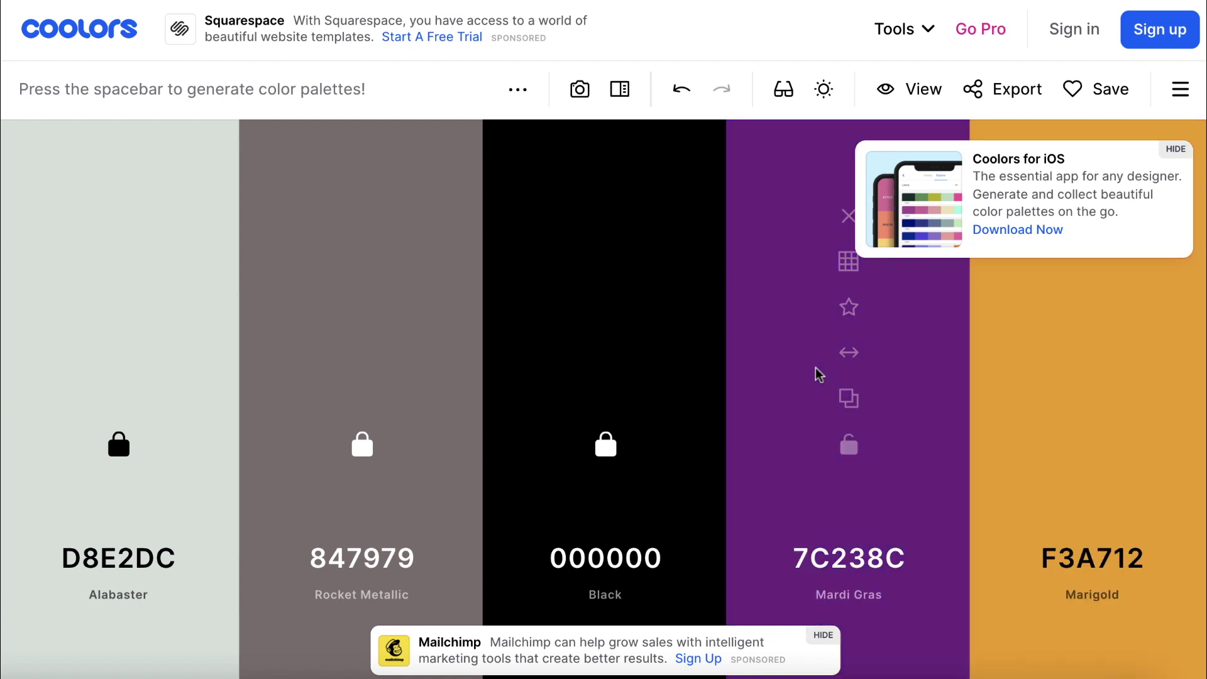
key("space")
key("space")
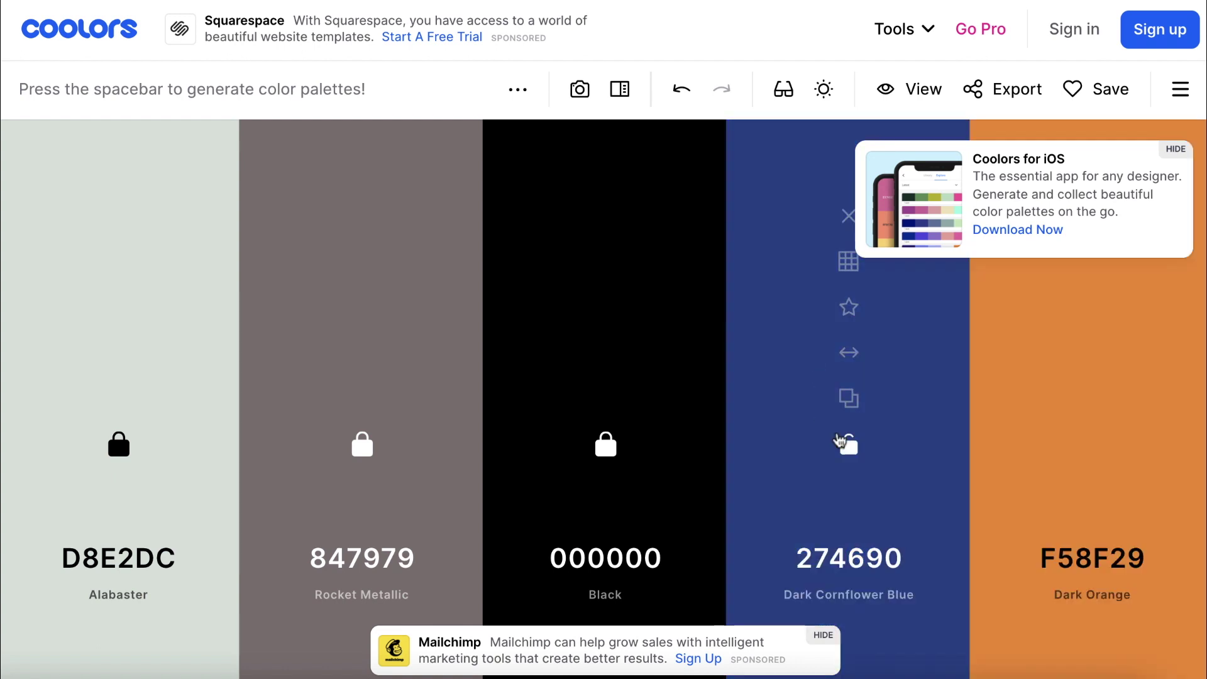
left_click(848, 445)
key("space")
key("space")
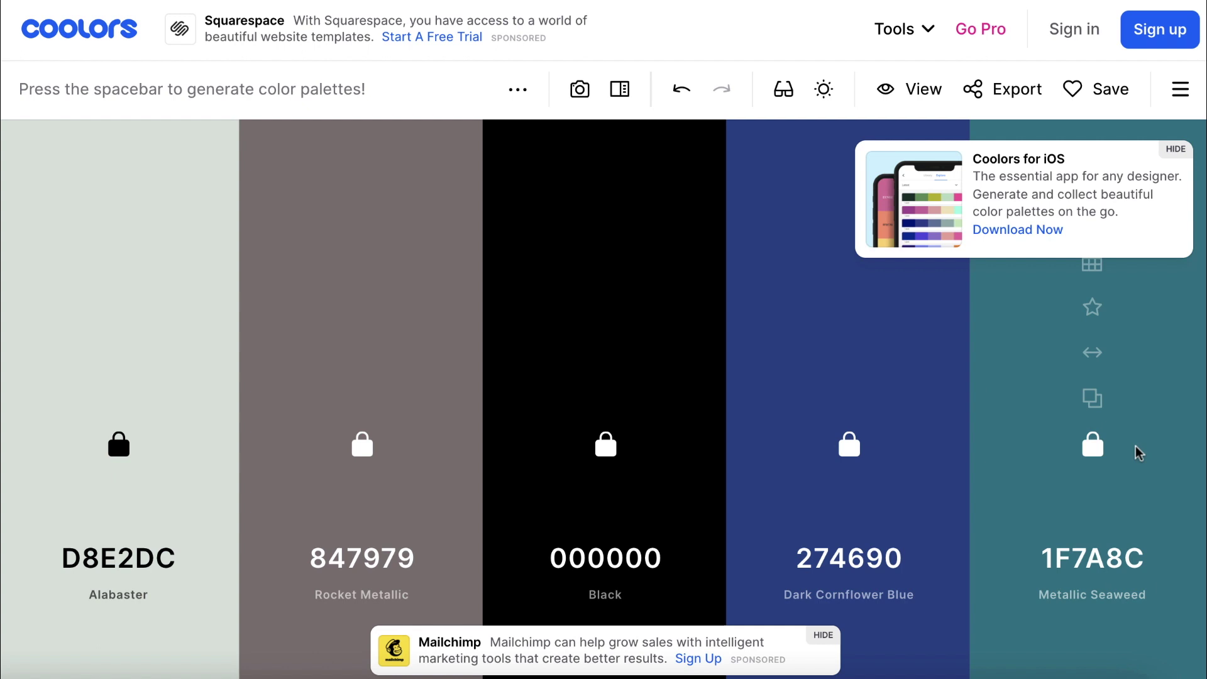
- Edit the 1F7A8C colour in HSB, shifting its hue to Russian Green 648C6C
left_click(1092, 558)
left_click(812, 503)
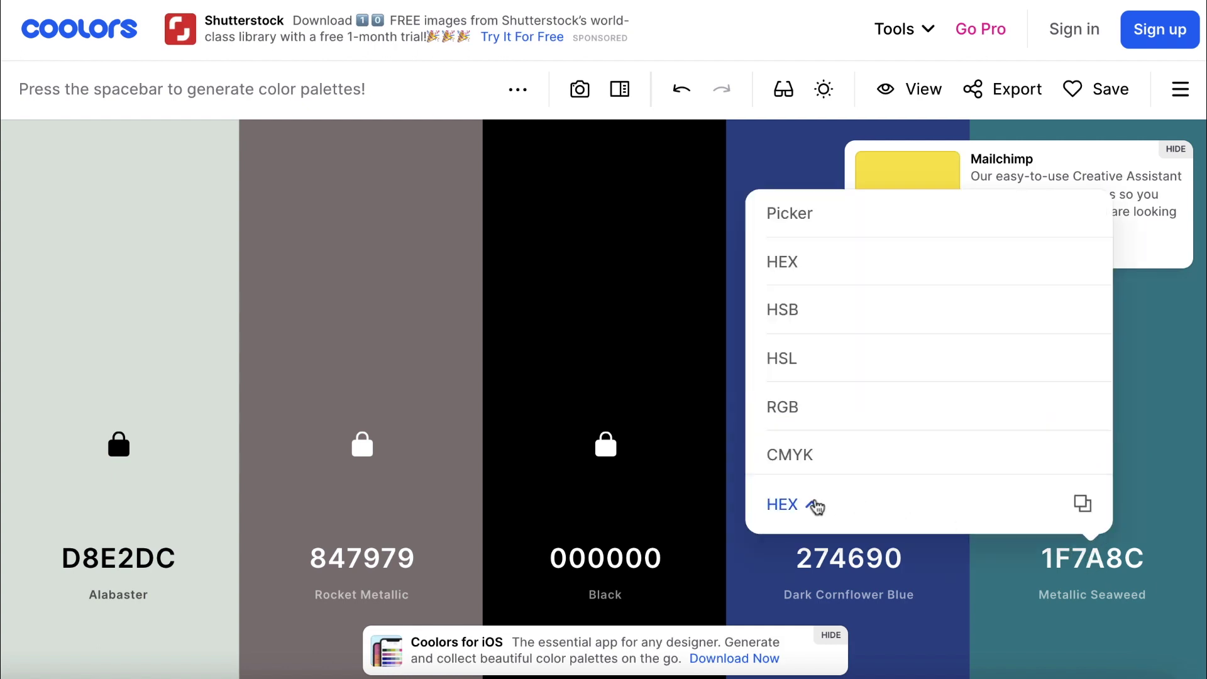
left_click(801, 311)
left_click_drag(935, 303, 884, 310)
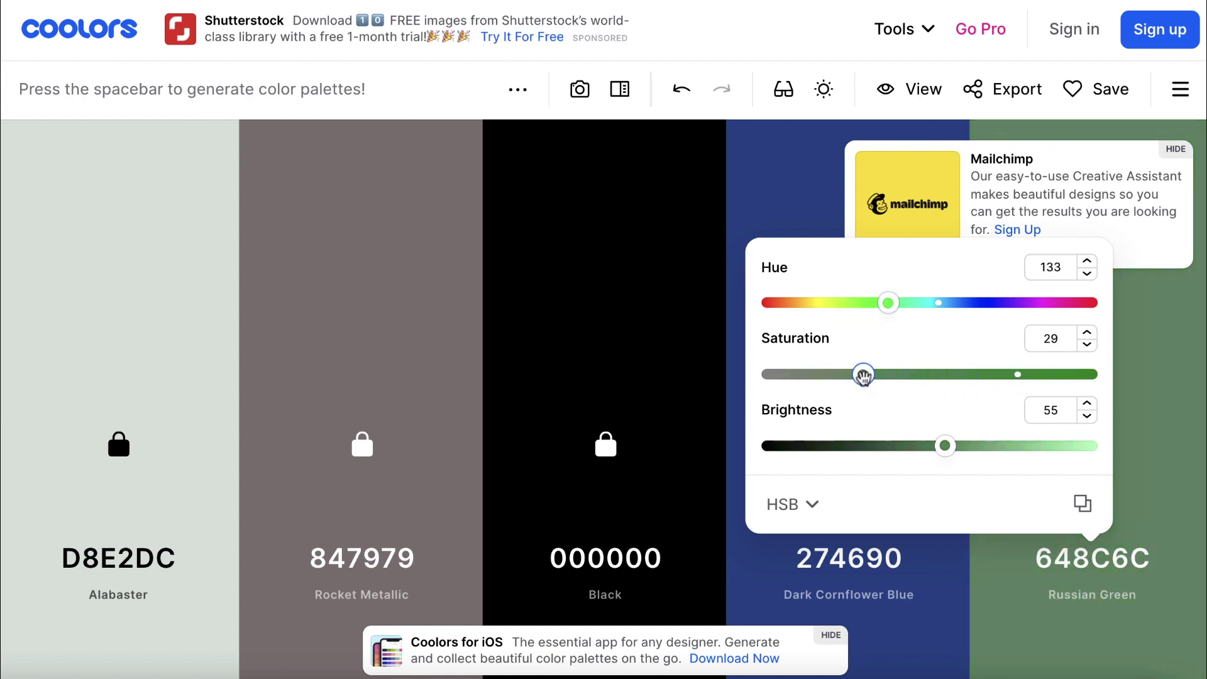
left_click(1124, 383)
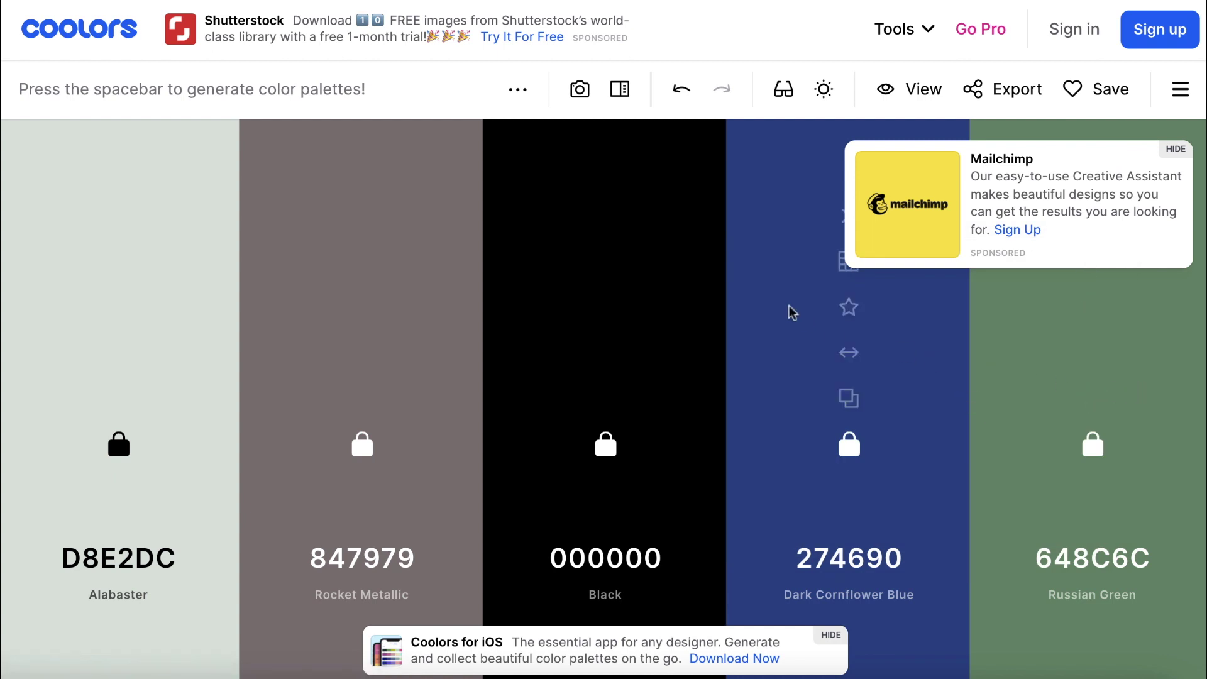
- Load a photo into the image palette picker, then close it without applying
left_click(579, 91)
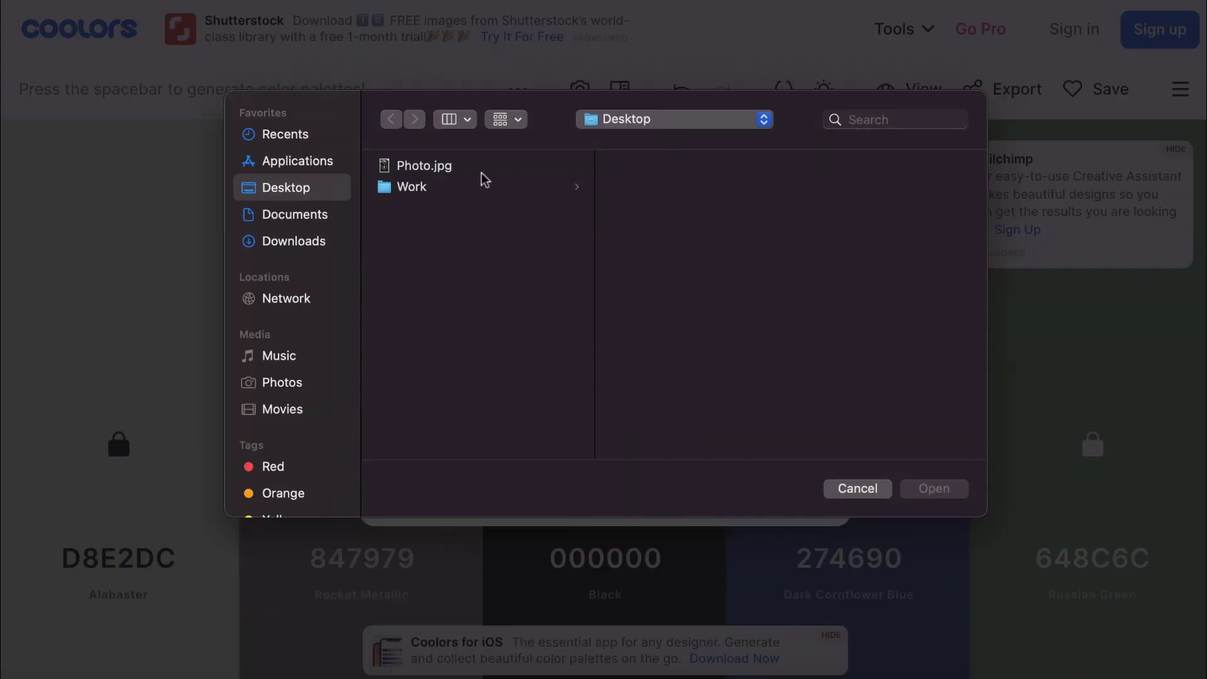
double_click(420, 165)
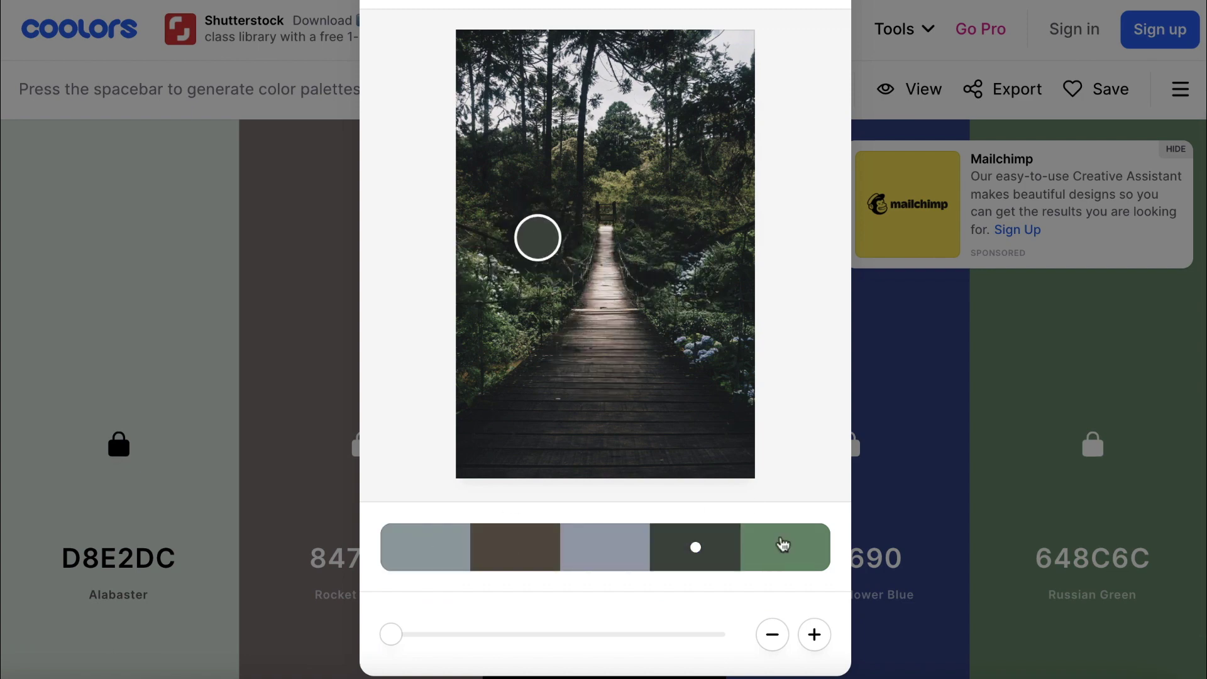
scroll(784, 202, "up", 2)
left_click(812, 83)
left_click(390, 88)
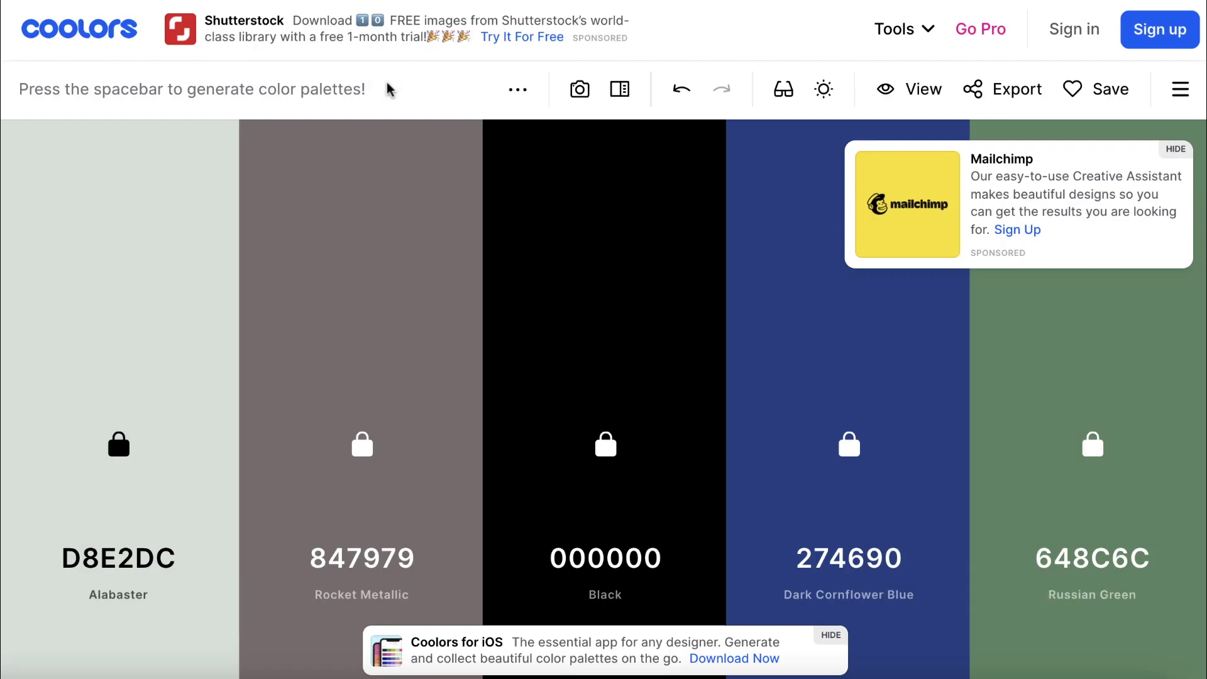
- Glance at the export options, then regenerate to a Dark Purple, Umber, Vegas Gold, Tea Green, Eton Blue palette
left_click(984, 98)
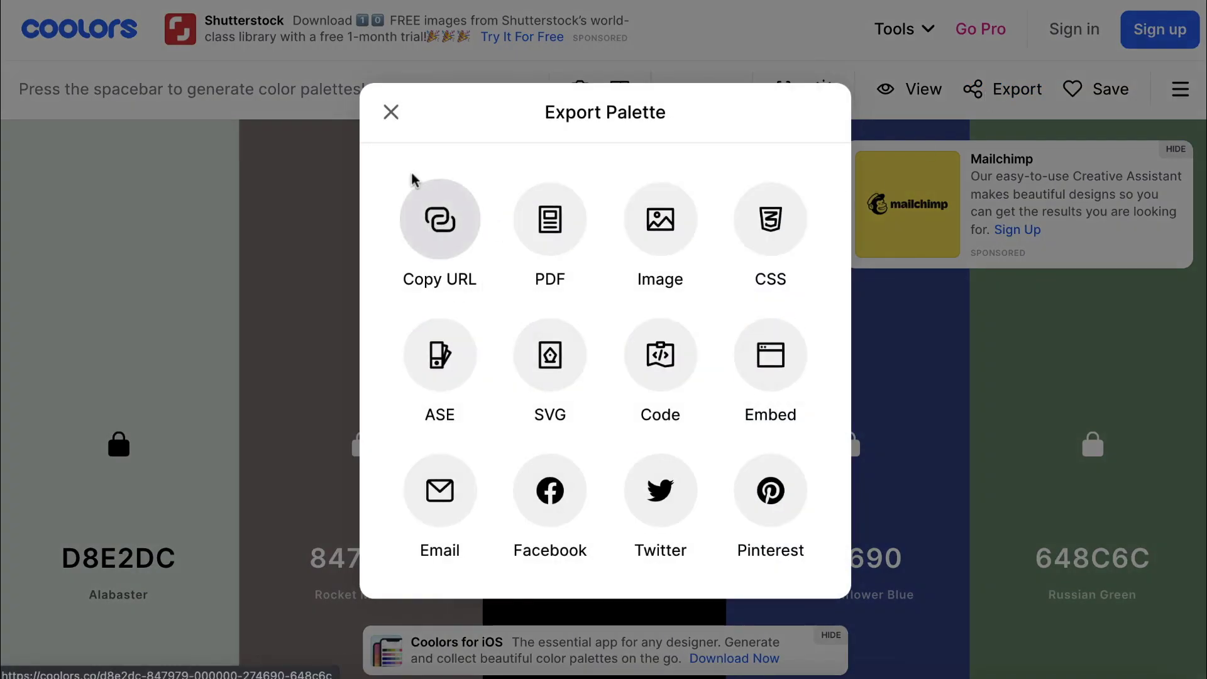
left_click(16, 305)
key("space")
key("space")
key("space")
key("space")
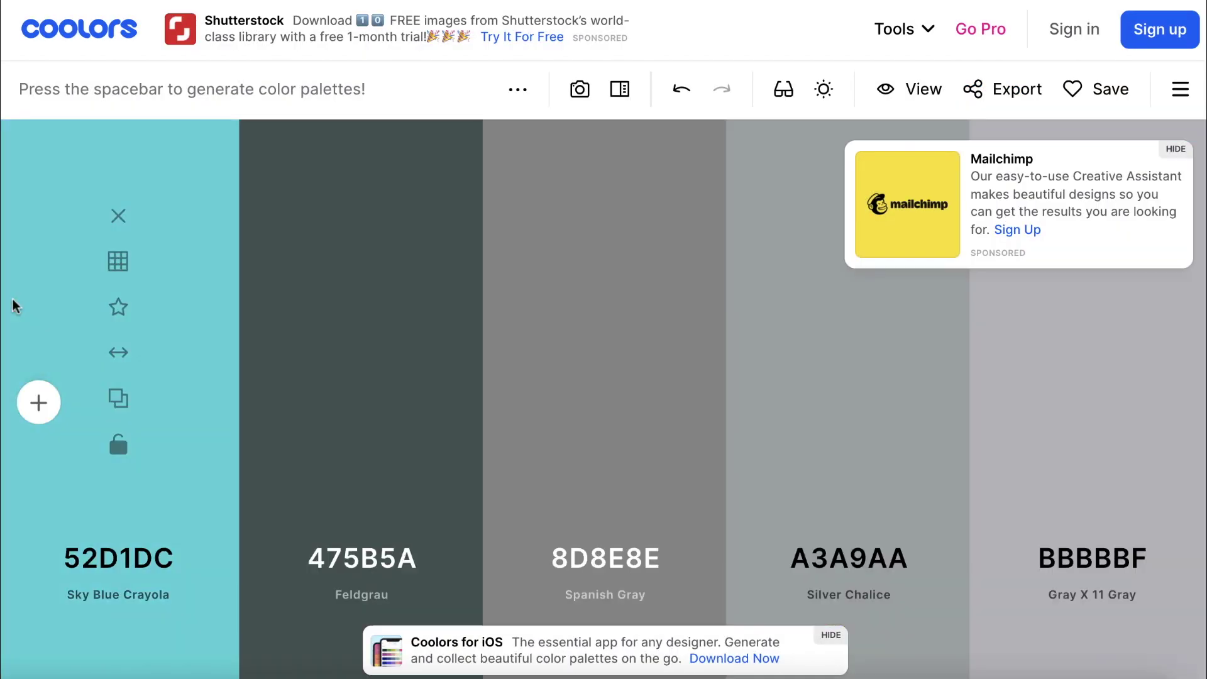
key("space")
key("space")
key("space")
key("space")
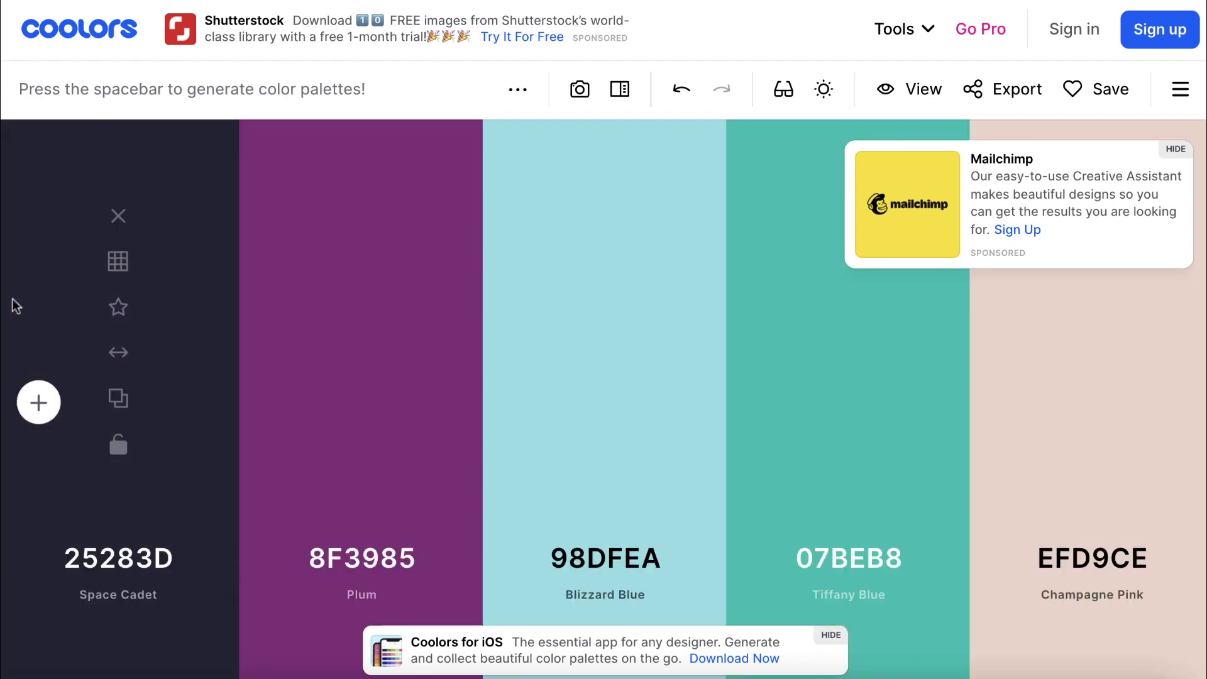
key("space")
key("space")
key("space")
key("space")
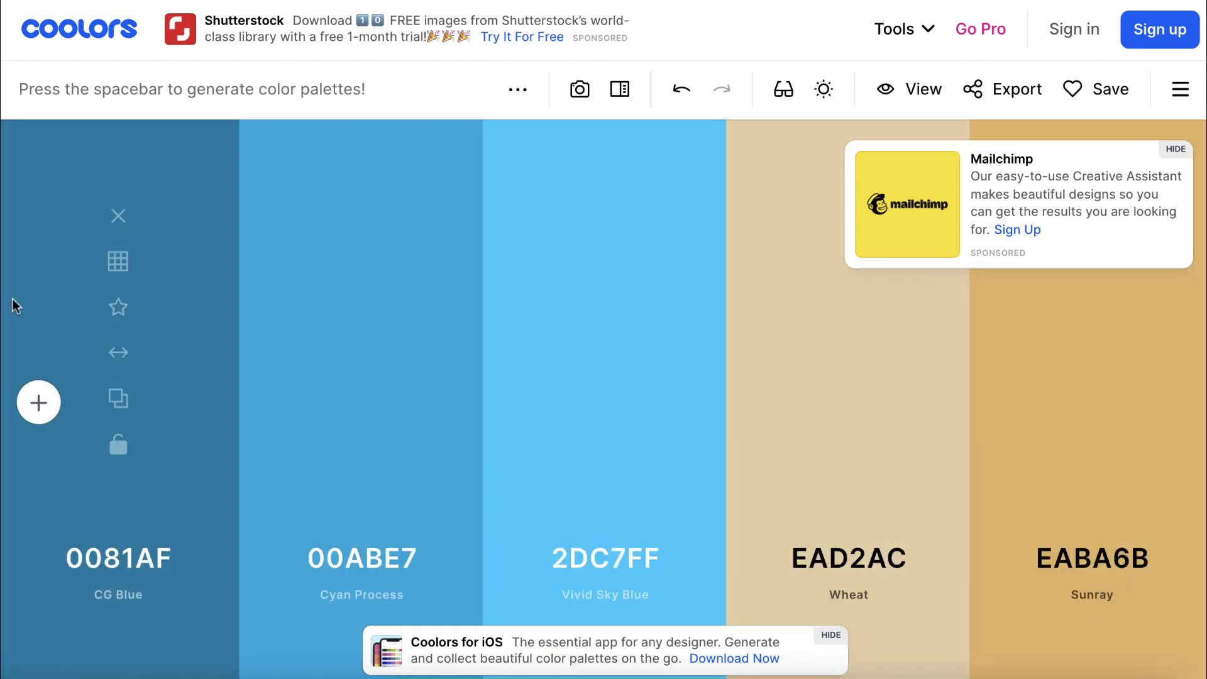
key("space")
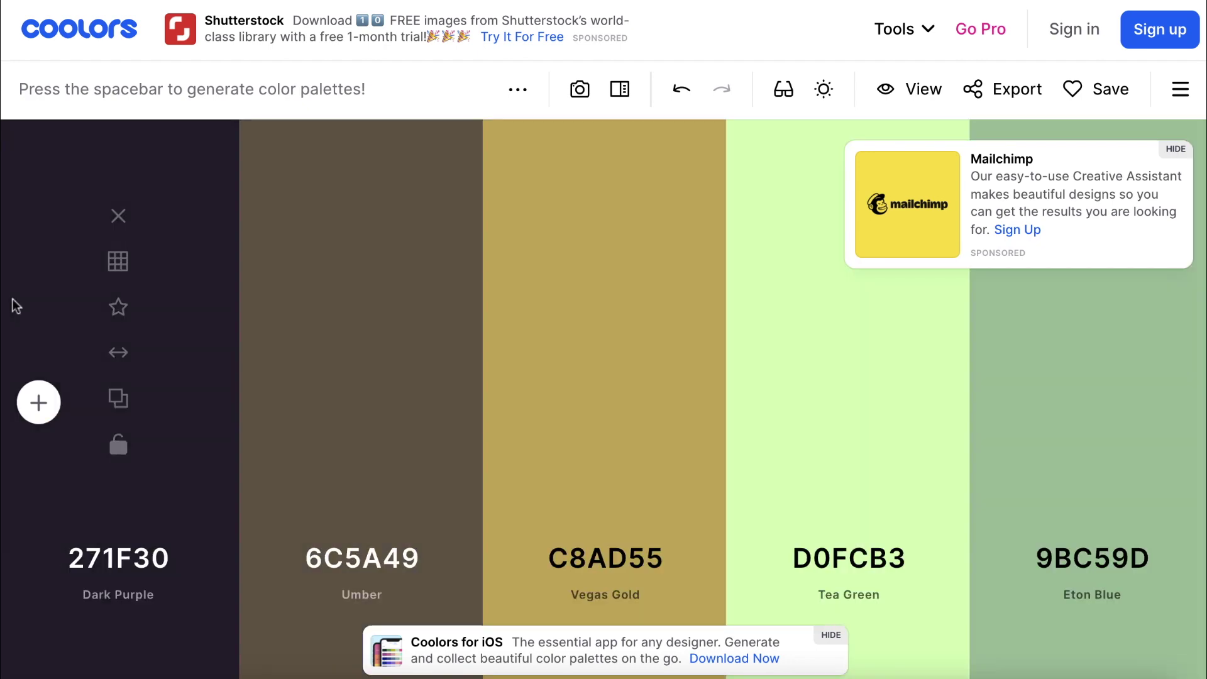
- Scroll through Coolors' Trending Color Palettes page, then search Google for 'Adobe Color'
left_click(76, 42)
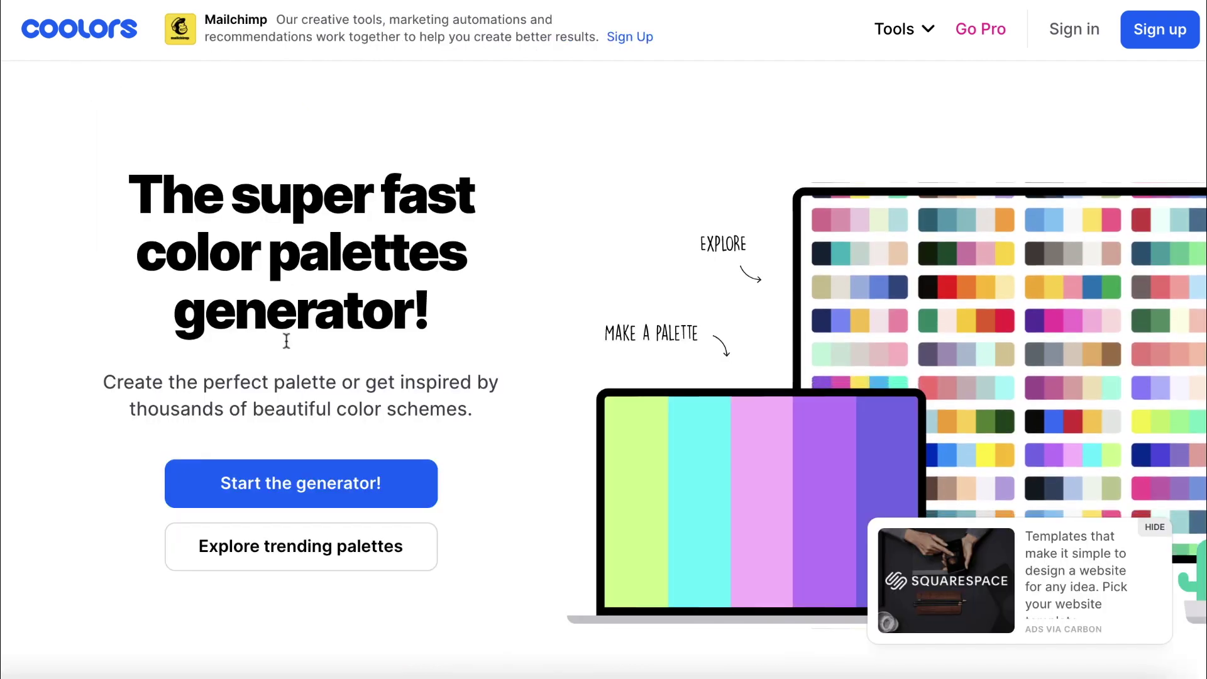
left_click(305, 547)
scroll(304, 547, "down", 3)
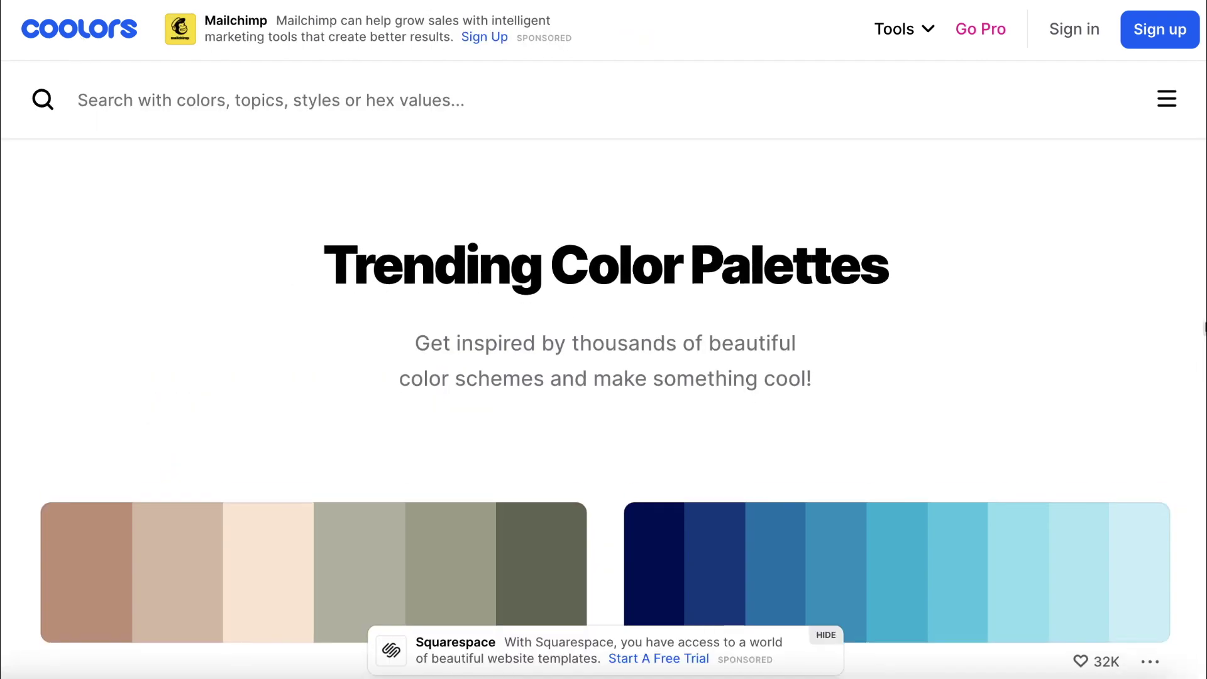
scroll(606, 409, "down", 6)
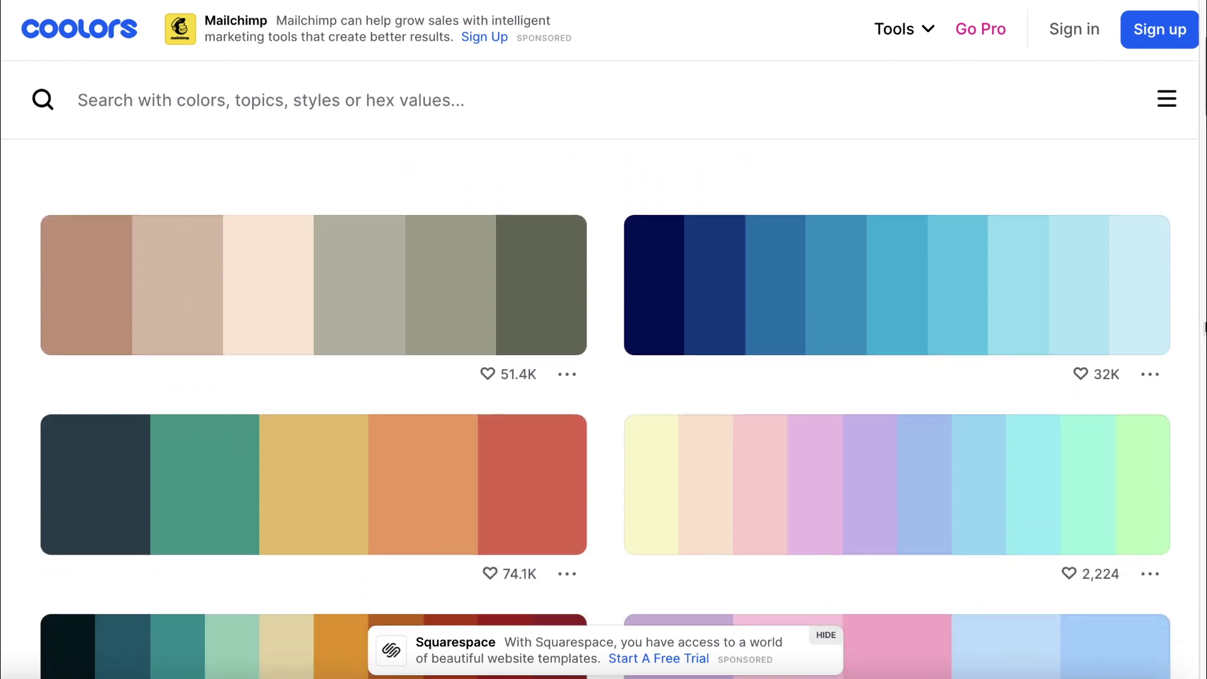
scroll(606, 382, "down", 6)
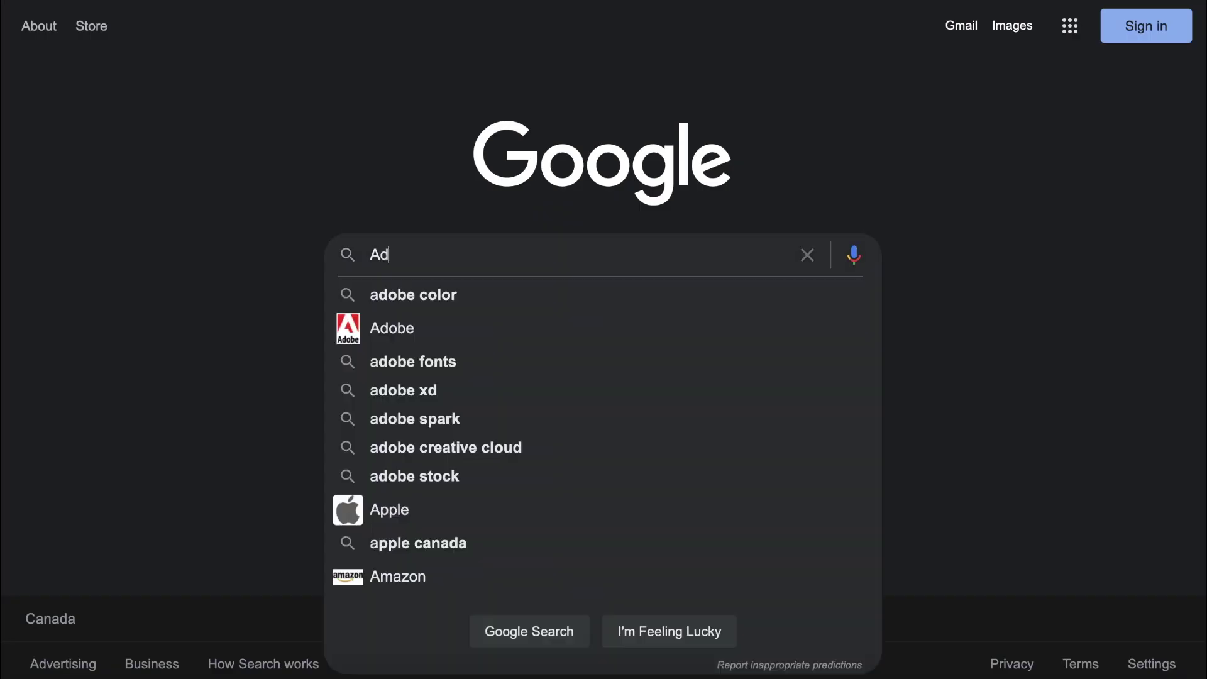
type("obe Color")
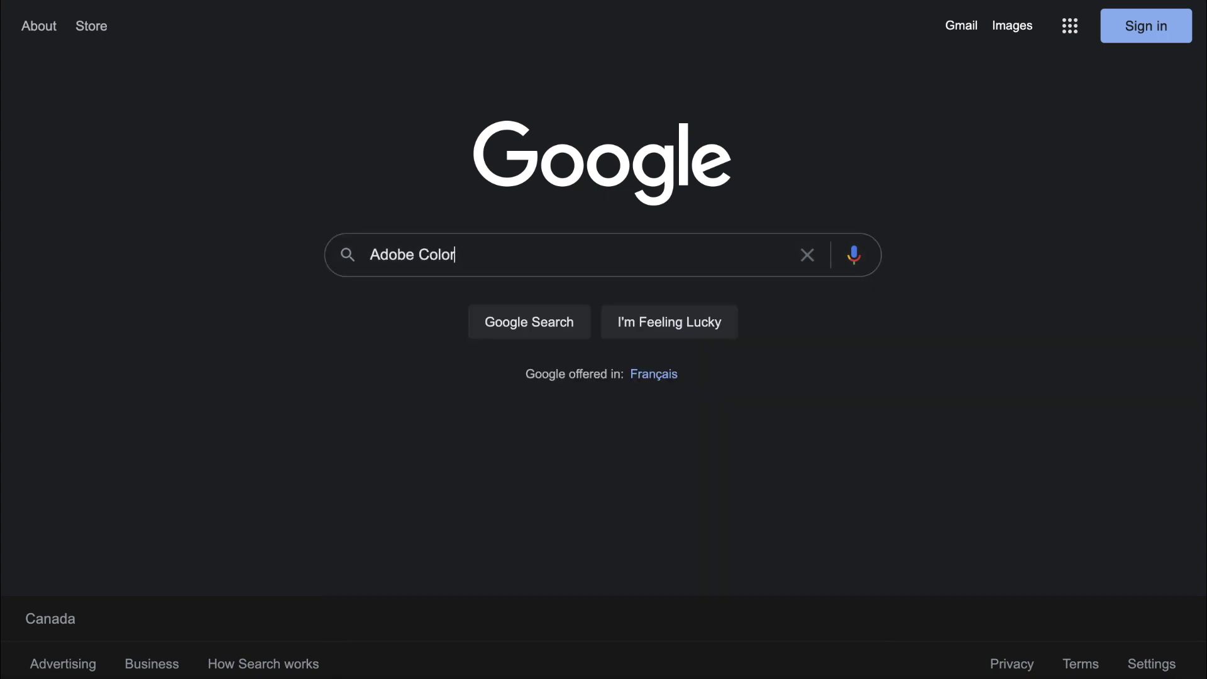
key("Return")
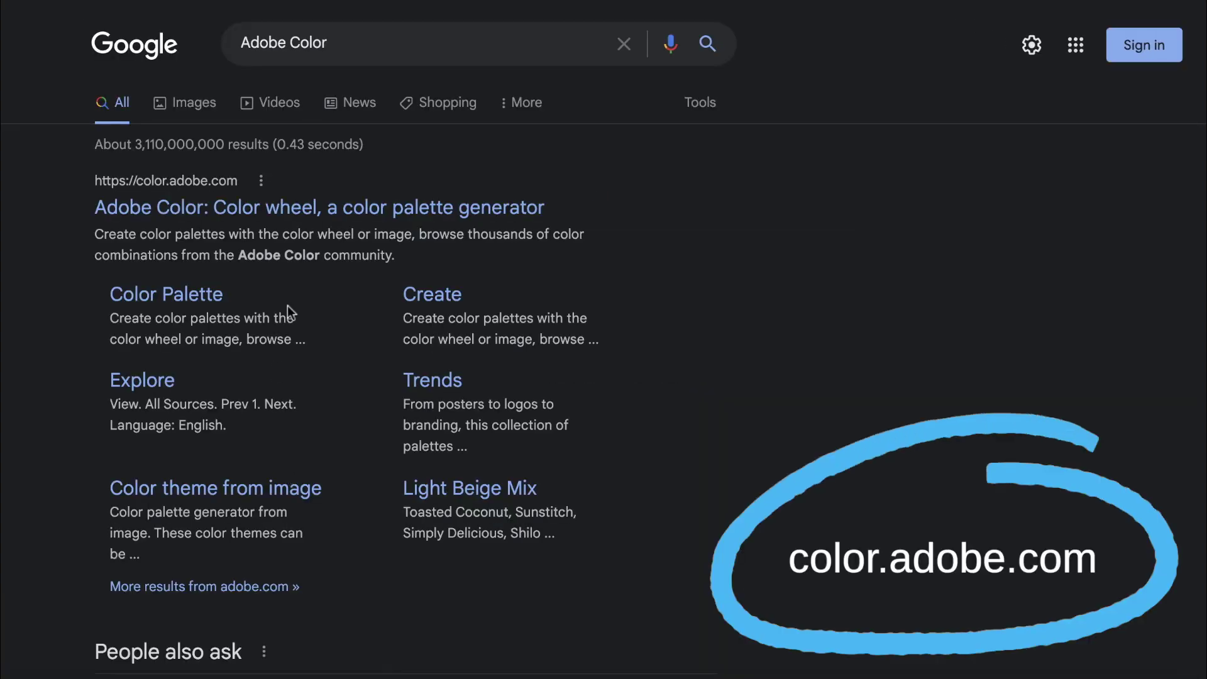
- Open Adobe Color and spread the analogous colours on the wheel toward red
left_click(189, 212)
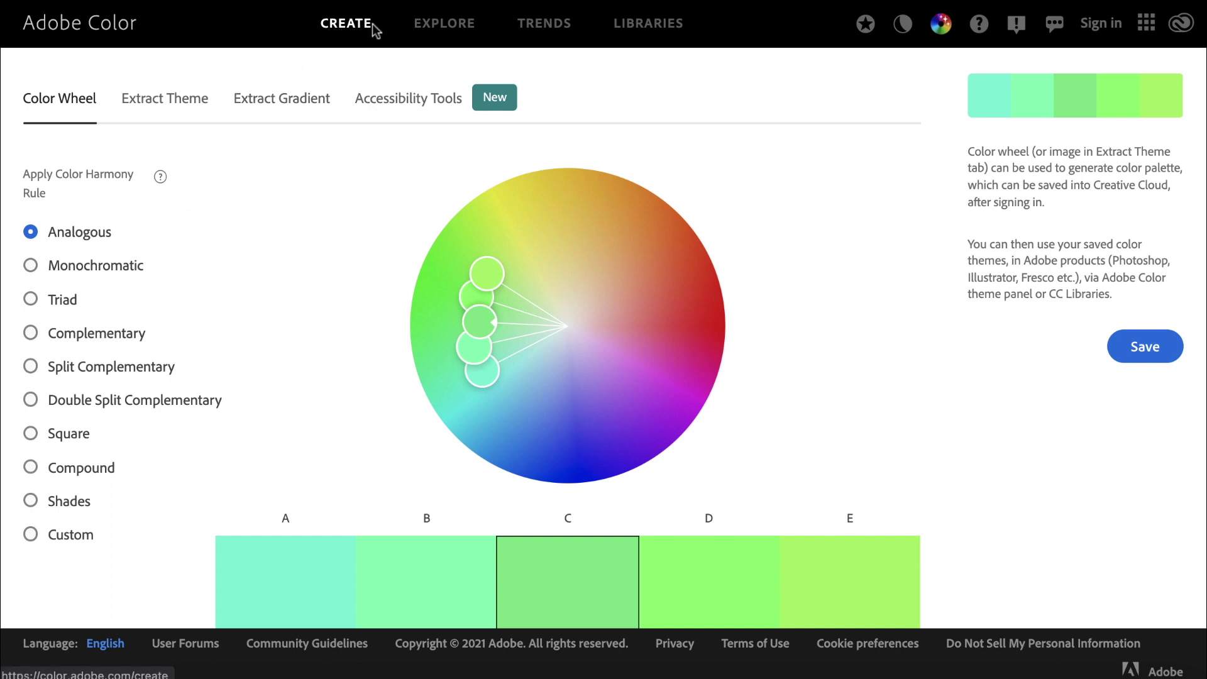
left_click_drag(484, 280, 629, 288)
scroll(629, 287, "down", 1)
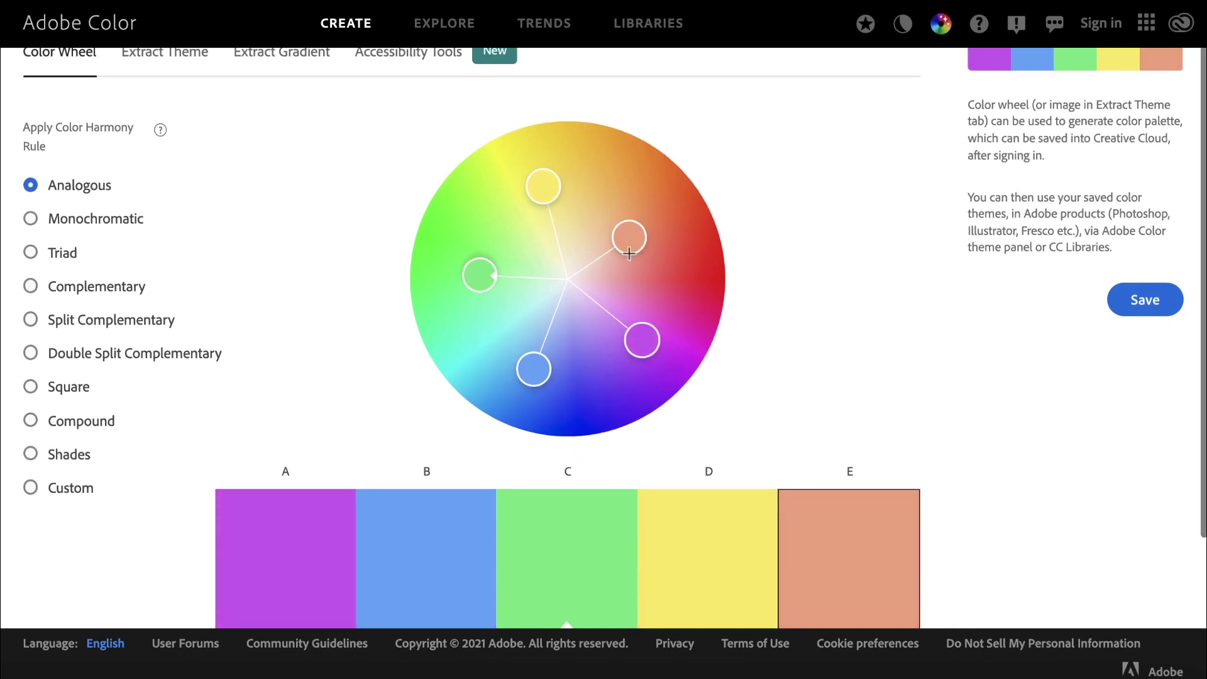
- Try the Monochromatic, Triad, Complementary and Split Complementary harmonies, then apply Shades and adjust it on the wheel
left_click(30, 220)
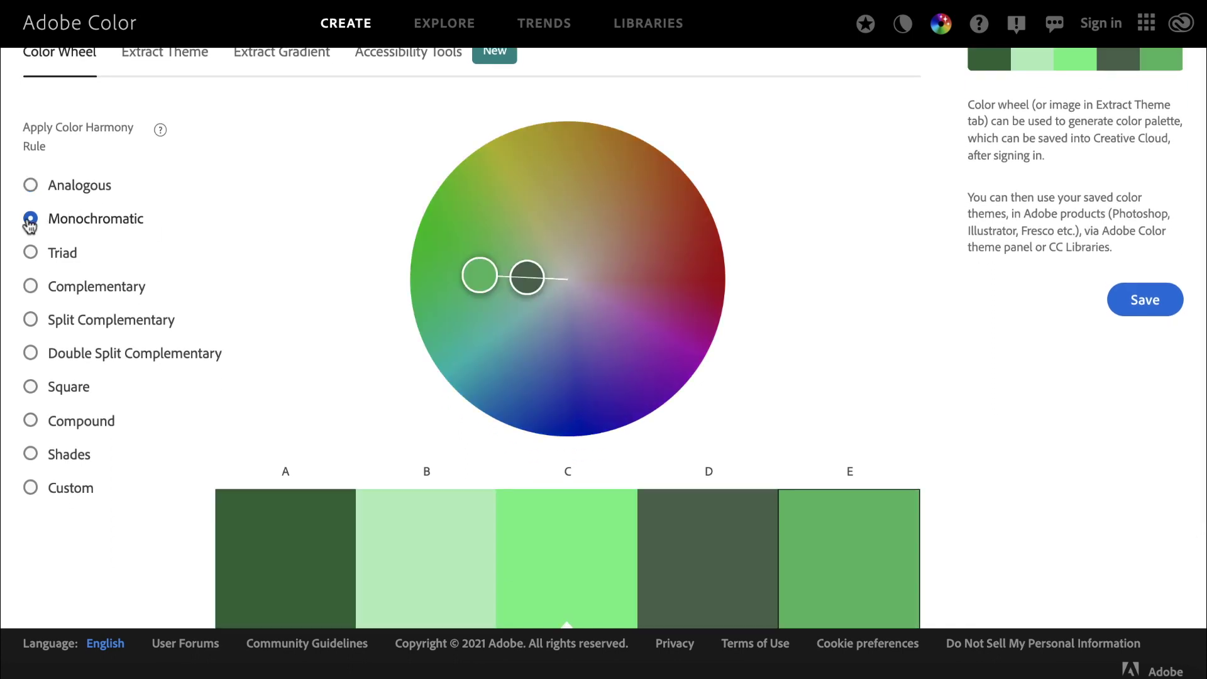
left_click(33, 254)
left_click(30, 290)
left_click(34, 324)
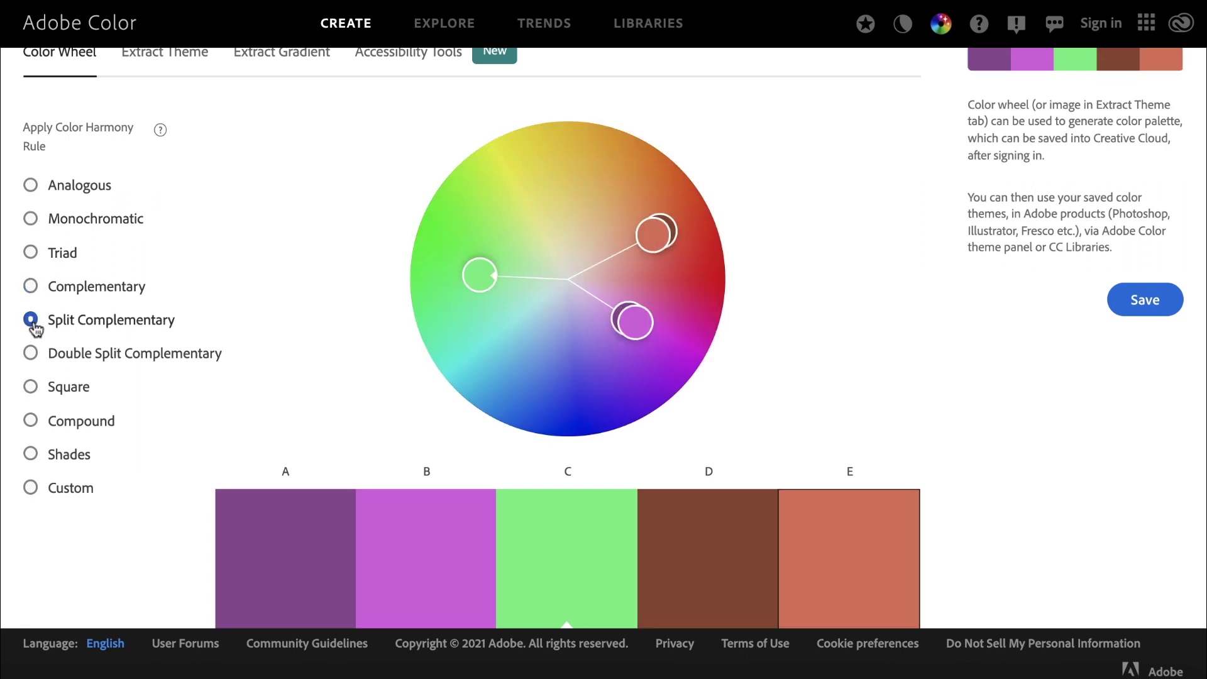
left_click(33, 464)
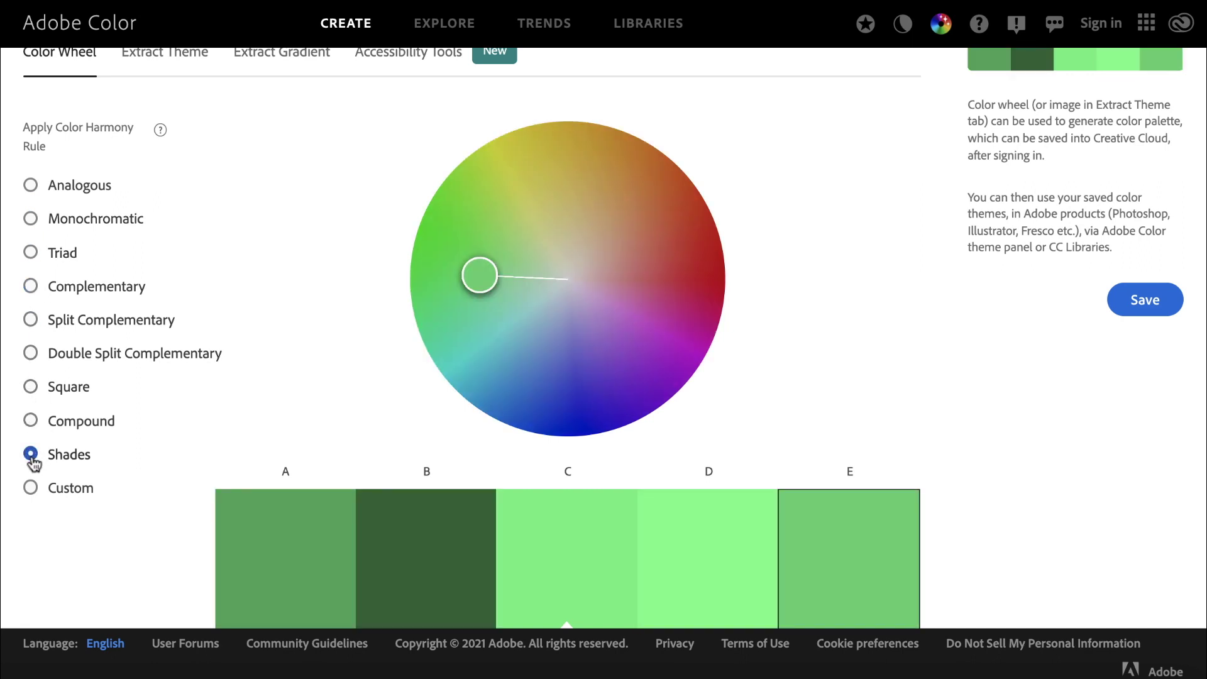
scroll(501, 278, "down", 1)
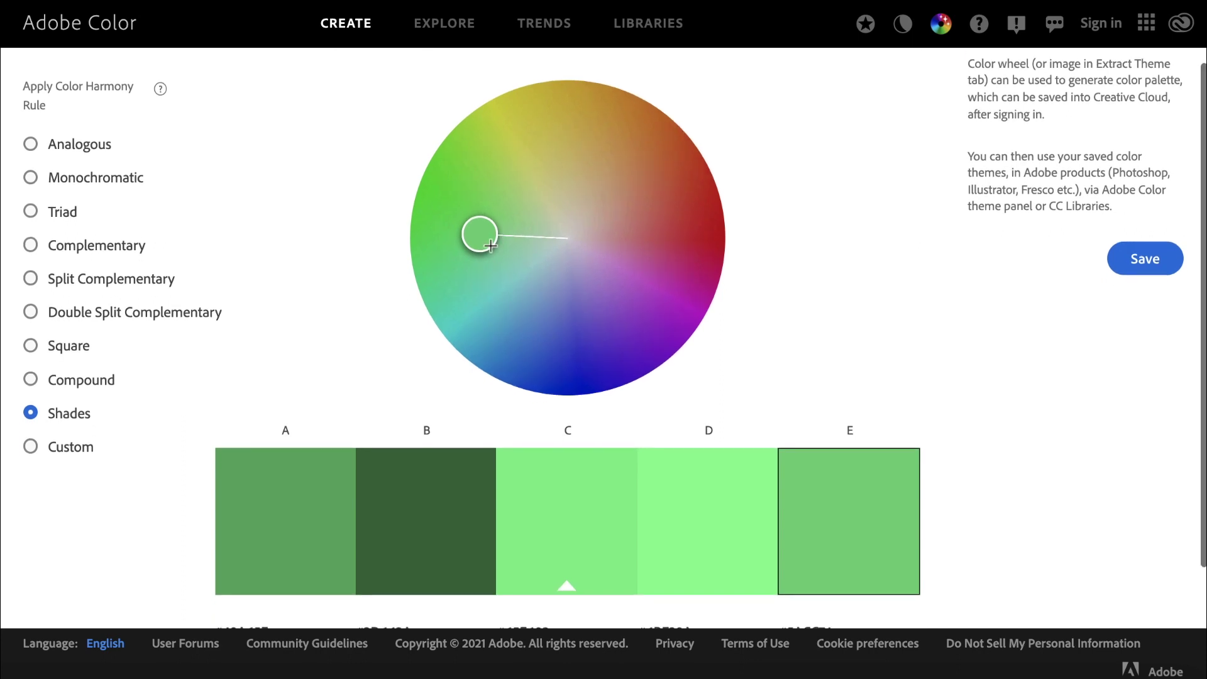
left_click_drag(483, 235, 619, 180)
- Make swatch B the base colour, adjust swatch A's RGB levels, and switch to HSB with hue 67
scroll(618, 180, "down", 3)
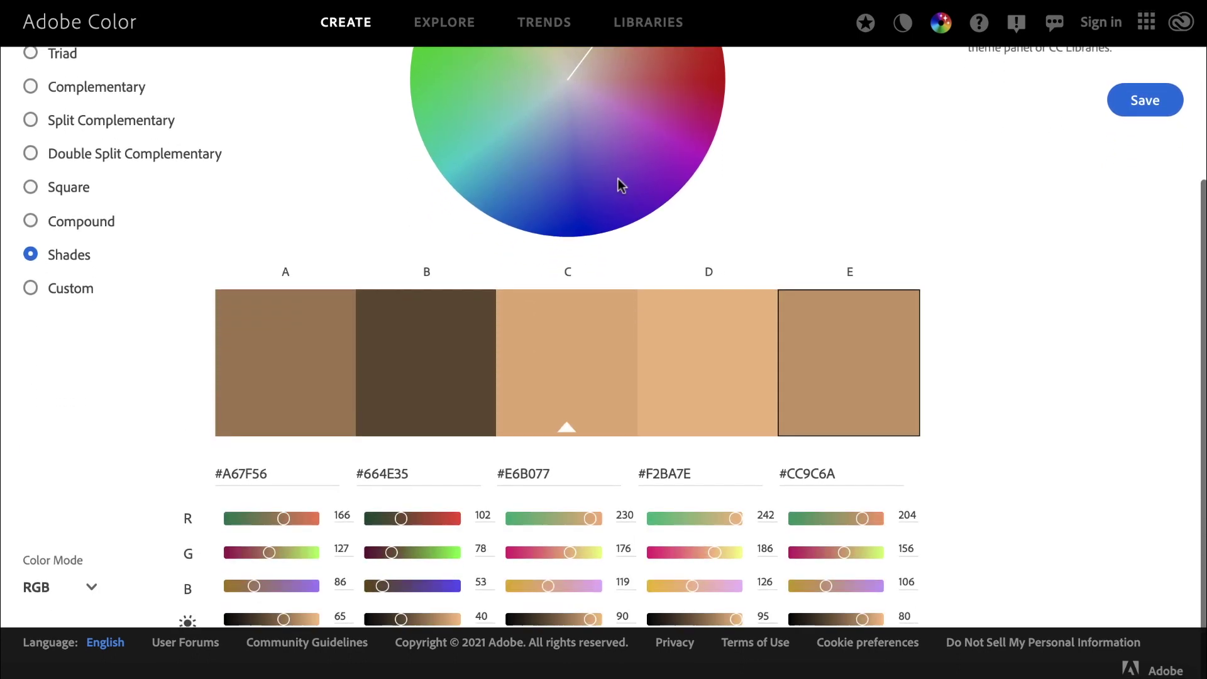
left_click(273, 474)
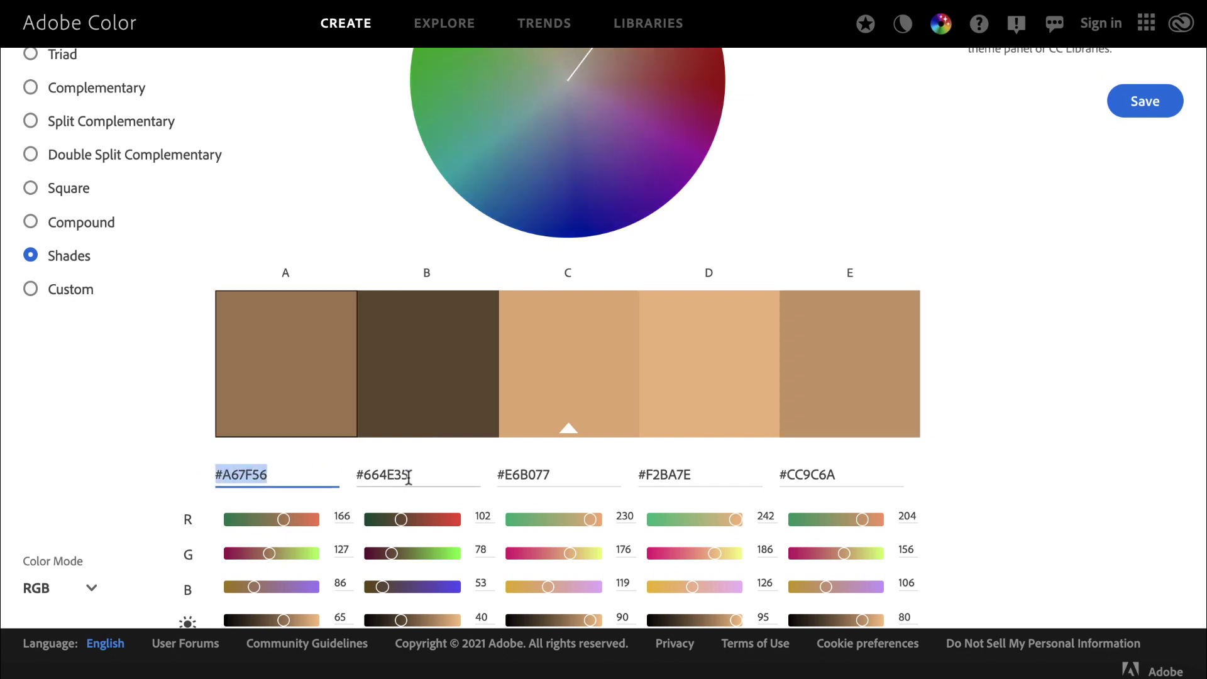
left_click_drag(408, 478, 365, 479)
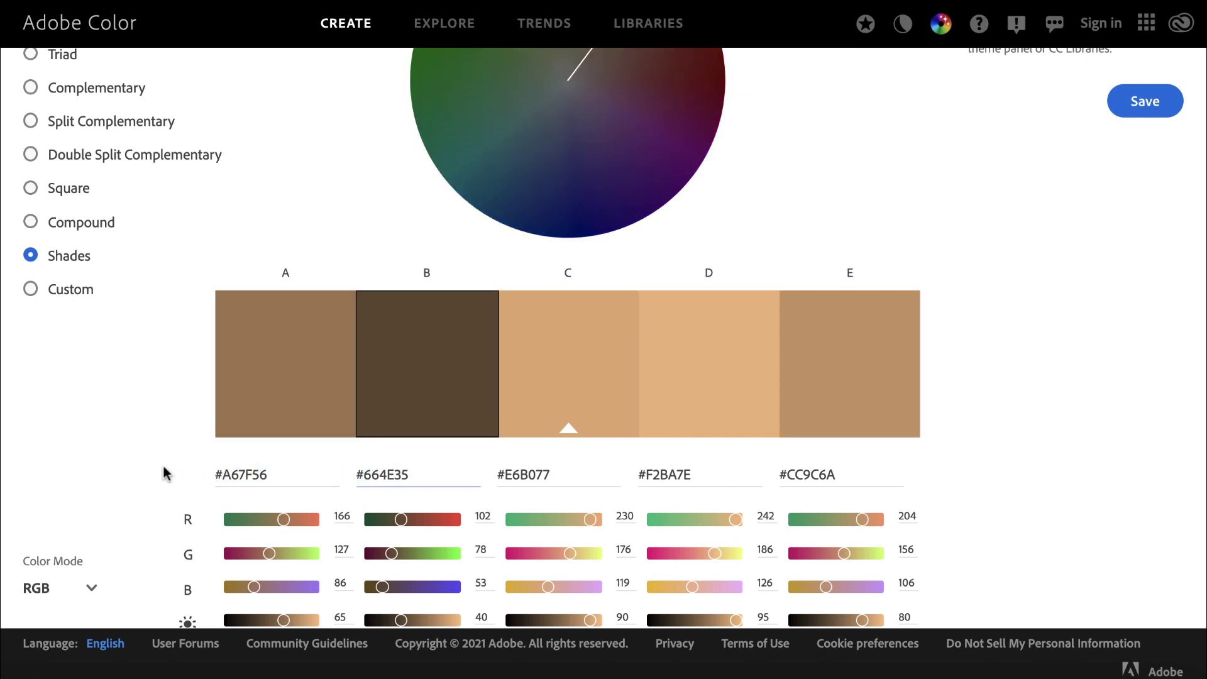
left_click_drag(281, 516, 237, 552)
left_click(91, 588)
left_click(83, 530)
- Upload Photo.jpg from the Desktop into Extract Theme
scroll(992, 331, "up", 4)
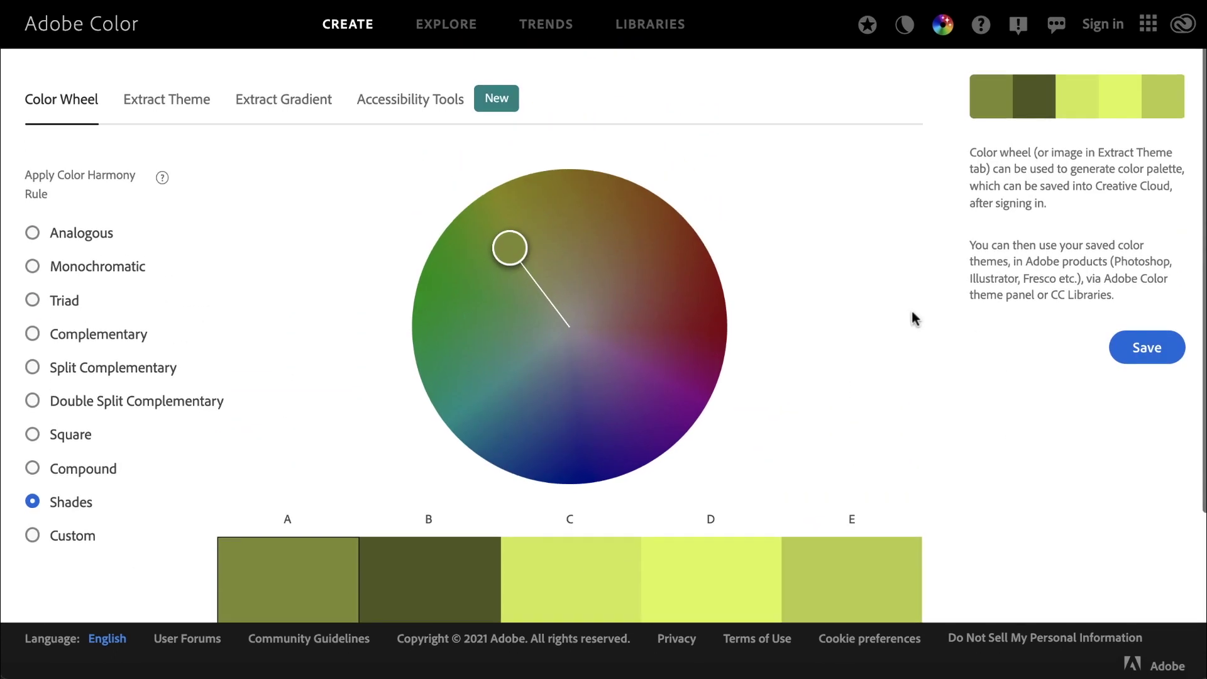
left_click(193, 111)
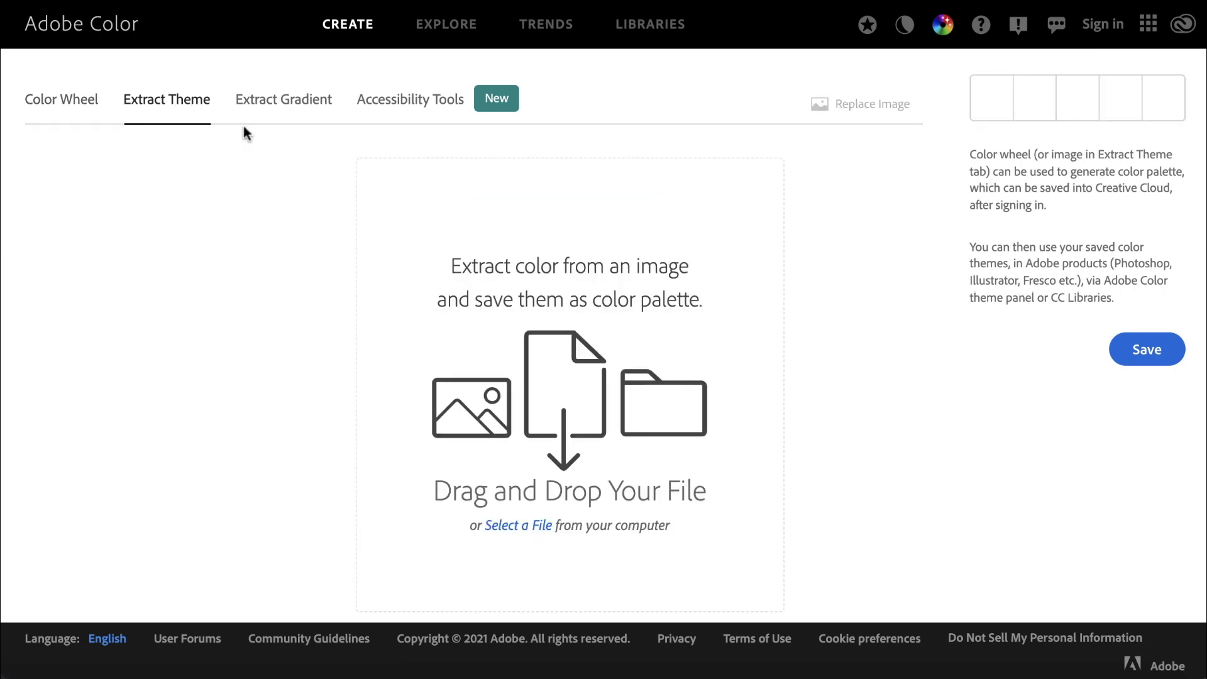
left_click(534, 526)
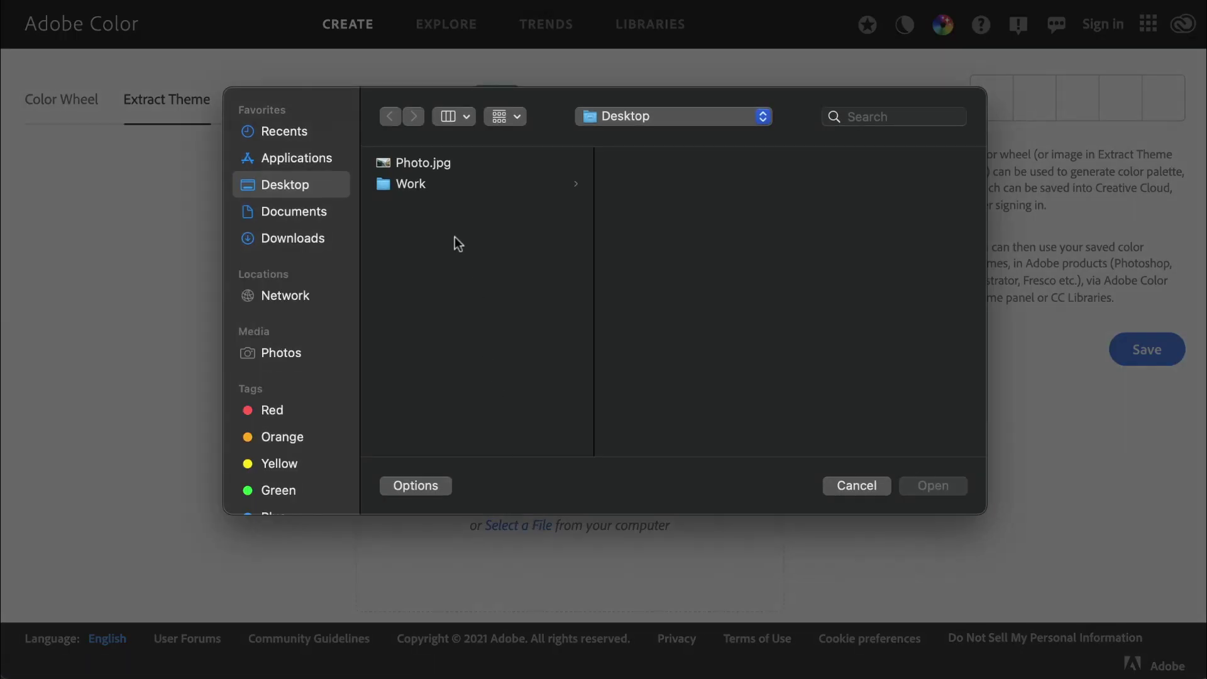
left_click(429, 162)
left_click(913, 486)
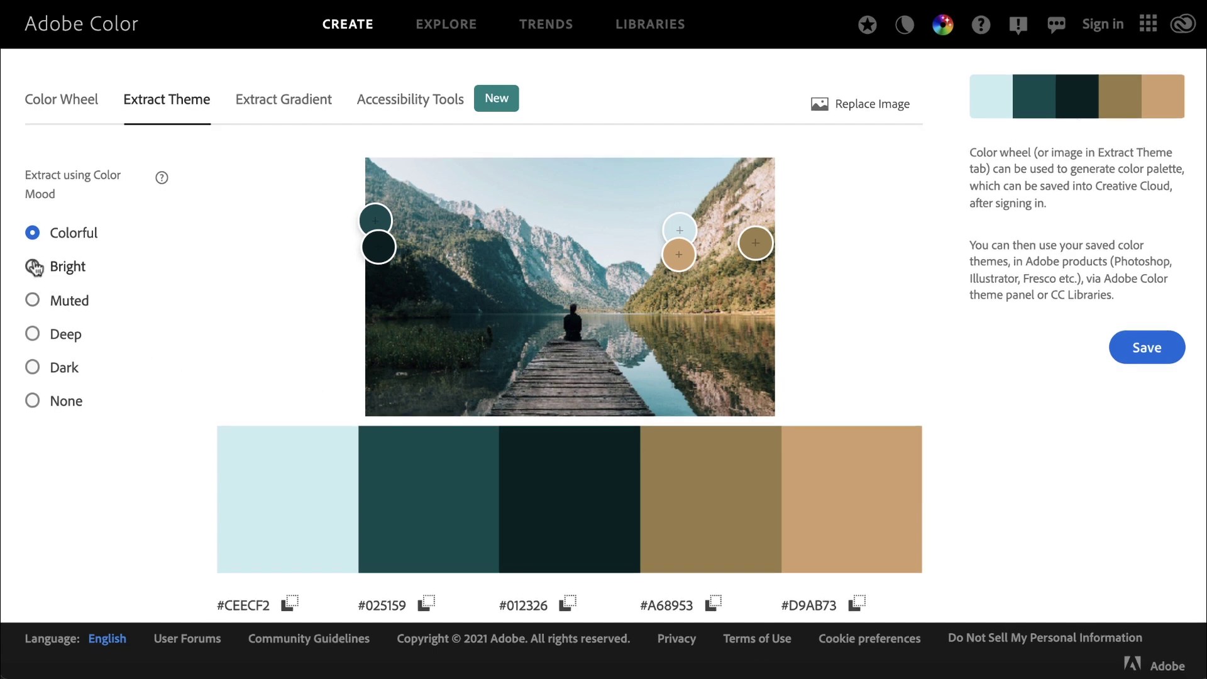
- Extract themes from the photo with the Bright, Muted, Deep and Dark moods
left_click(34, 267)
left_click(33, 301)
left_click(33, 333)
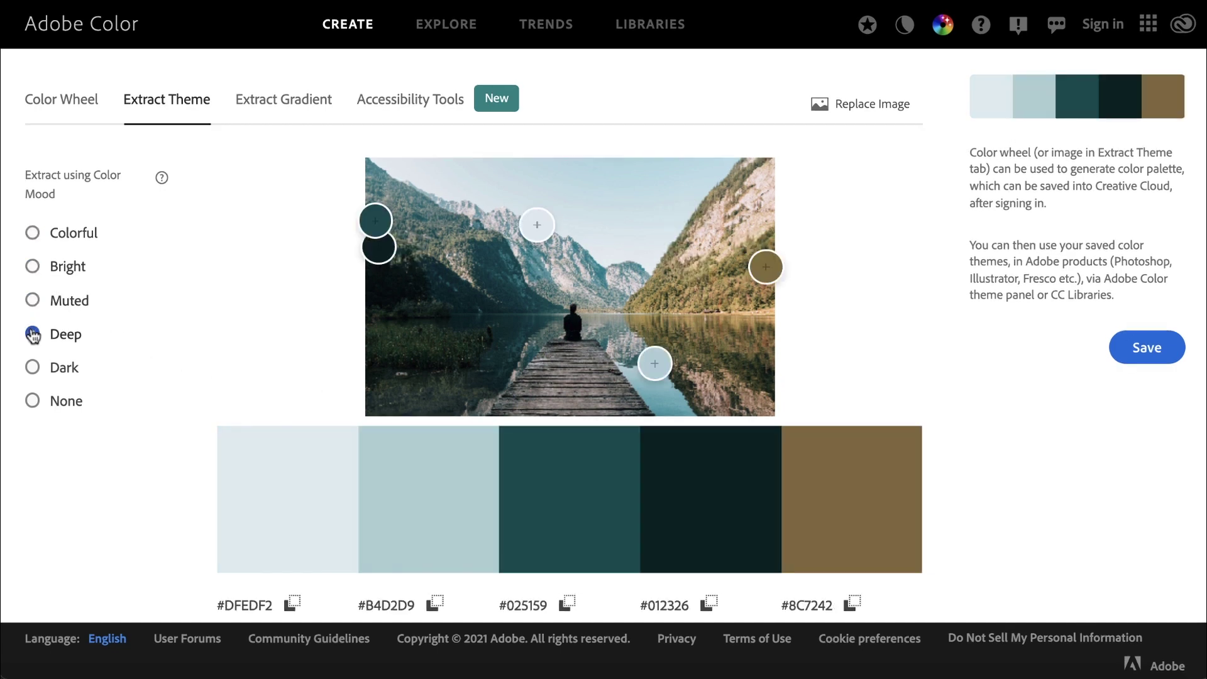
left_click(33, 368)
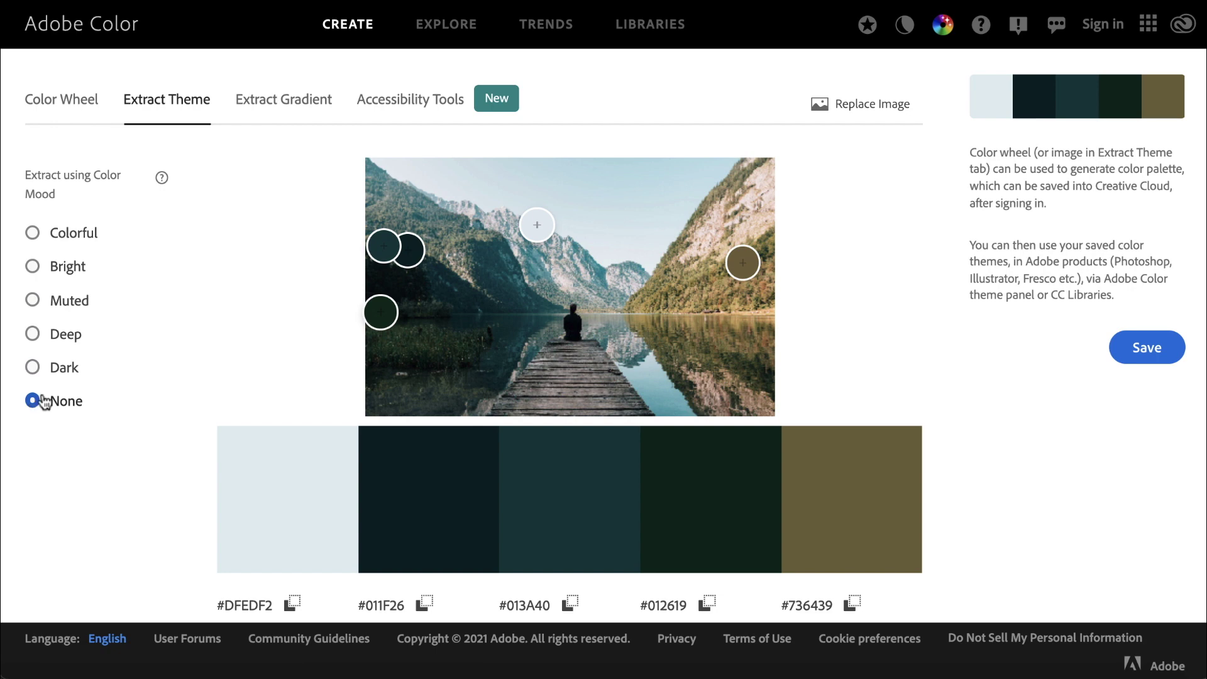
- Extract a gradient, placing its stops on the mountainside, the dock and a near-black spot
left_click(304, 109)
left_click_drag(700, 187, 717, 210)
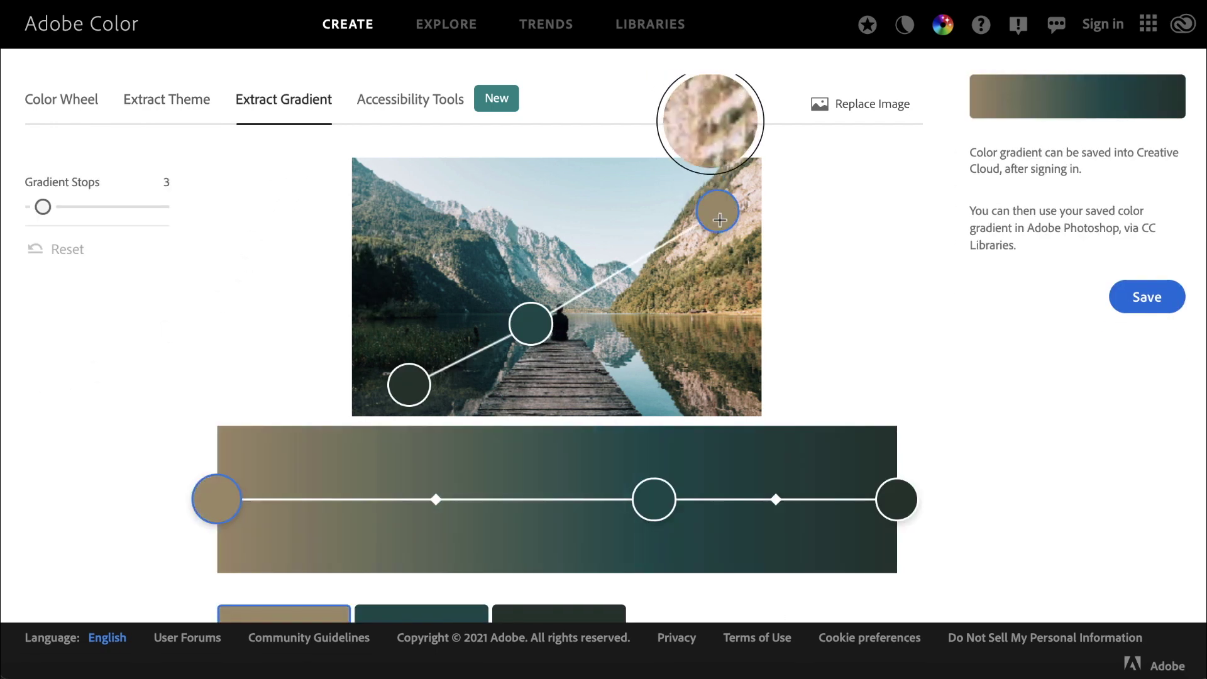
left_click_drag(530, 324, 558, 350)
left_click_drag(410, 384, 405, 363)
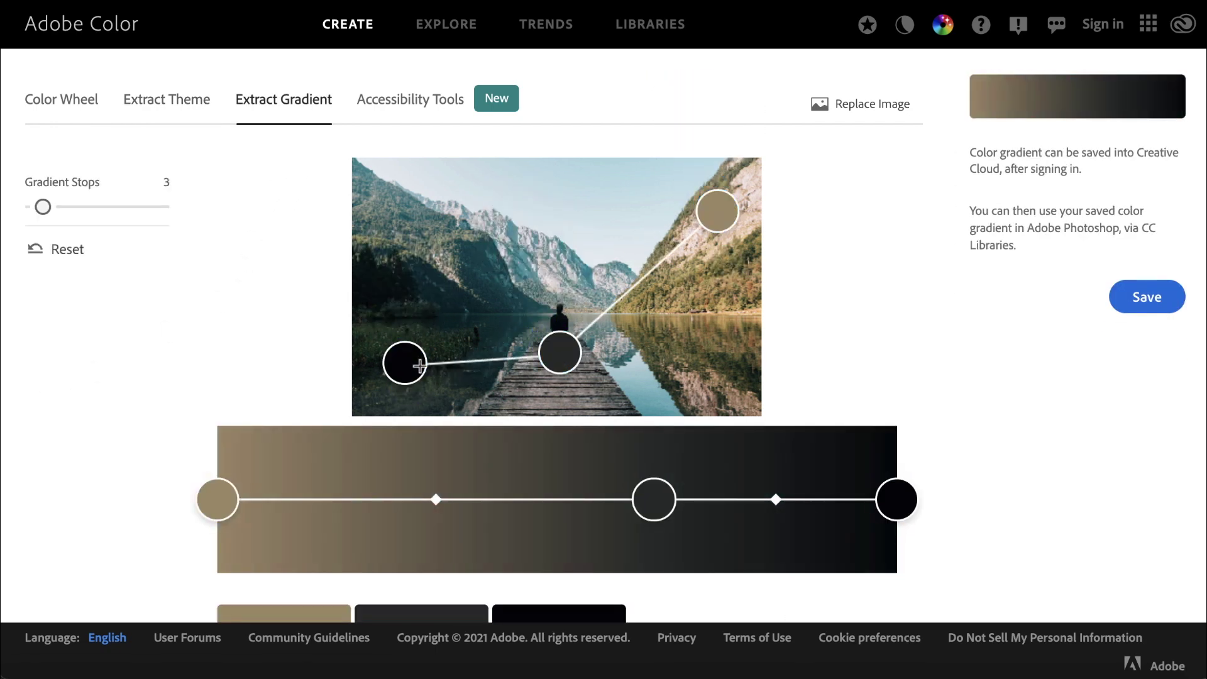
- Browse the community palette gallery on the Explore page
left_click(445, 25)
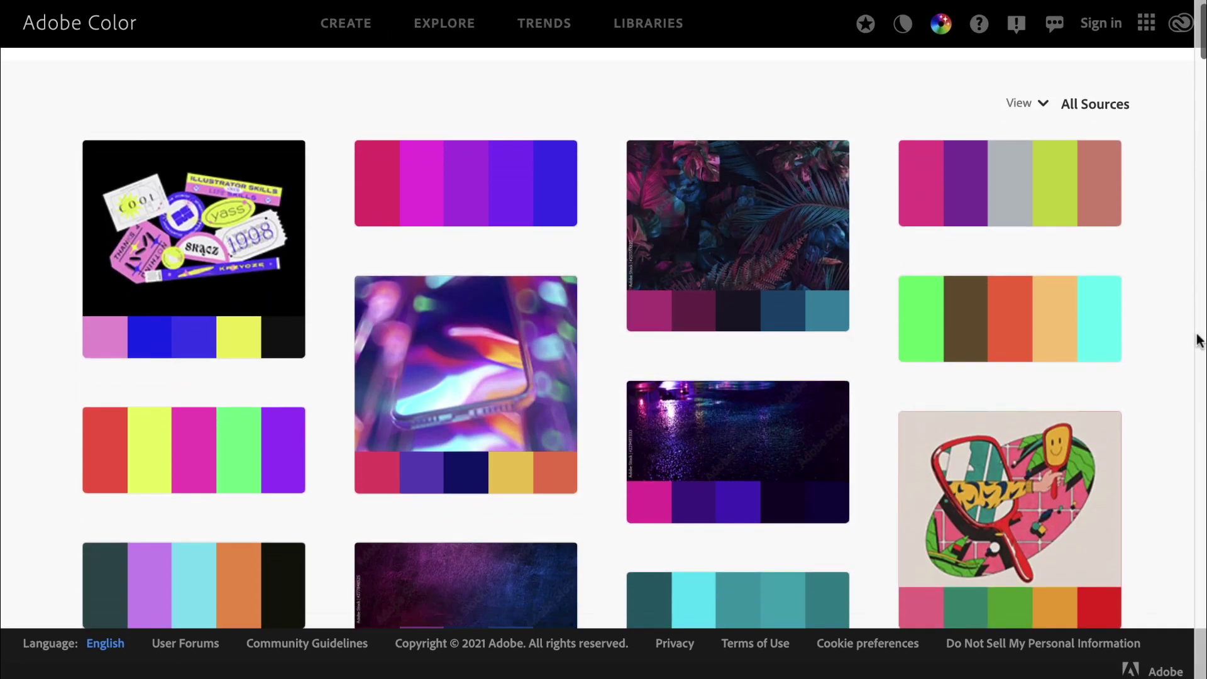
scroll(1198, 340, "down", 5)
scroll(1197, 339, "down", 7)
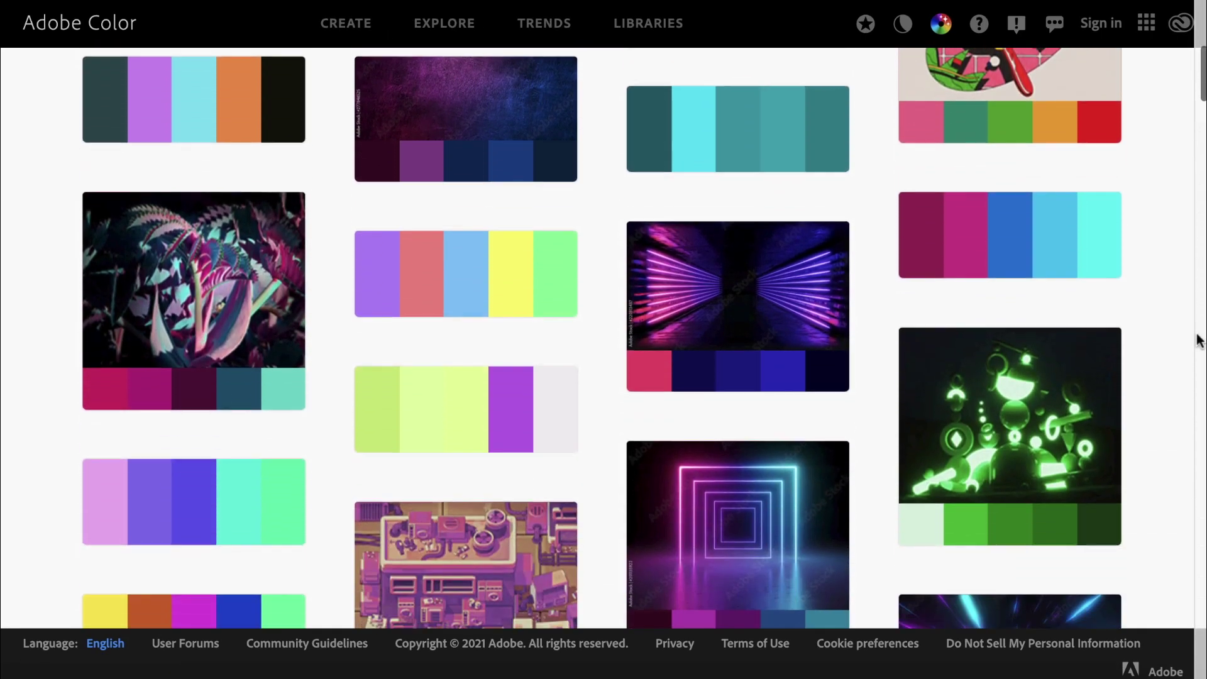
scroll(1197, 340, "up", 12)
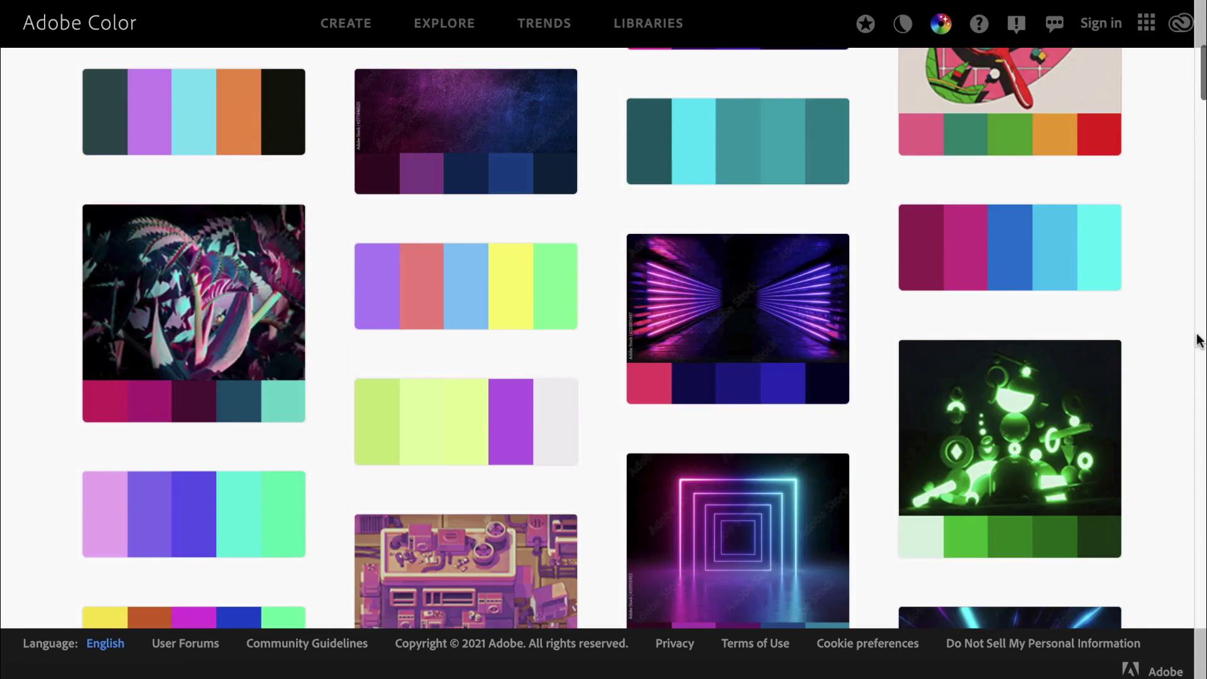
- Search for 'beige' palettes and copy a hex code from the brown-and-beige interior palette
left_click(745, 88)
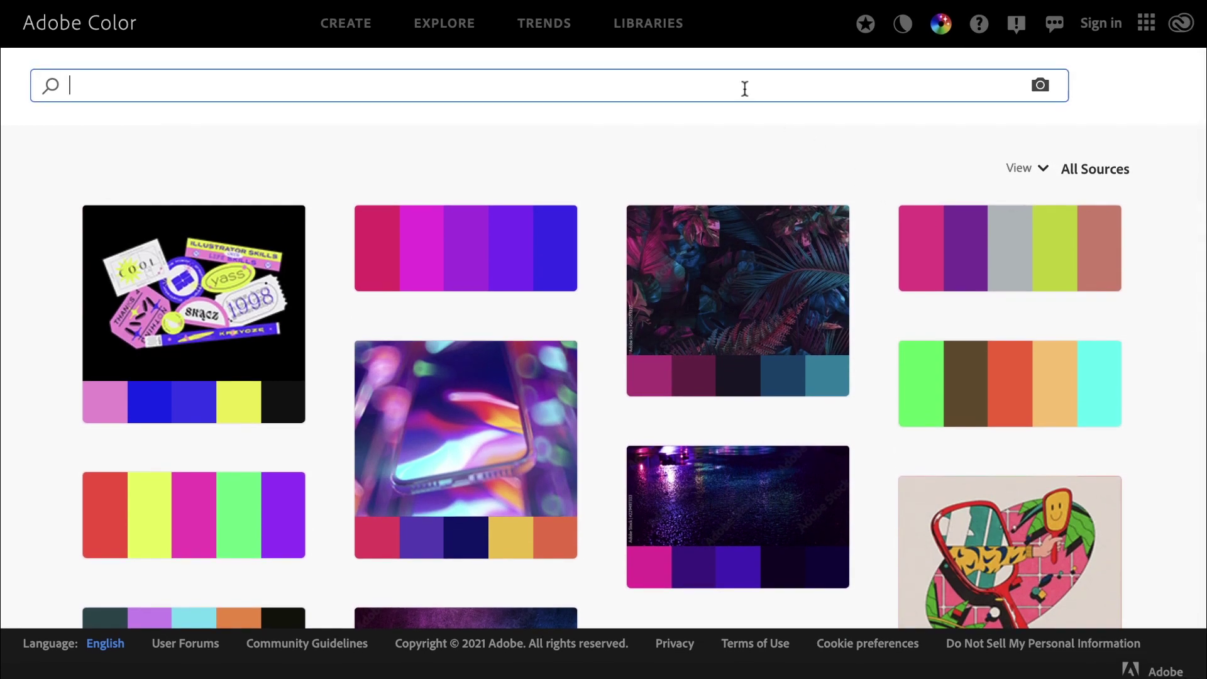
type("beige")
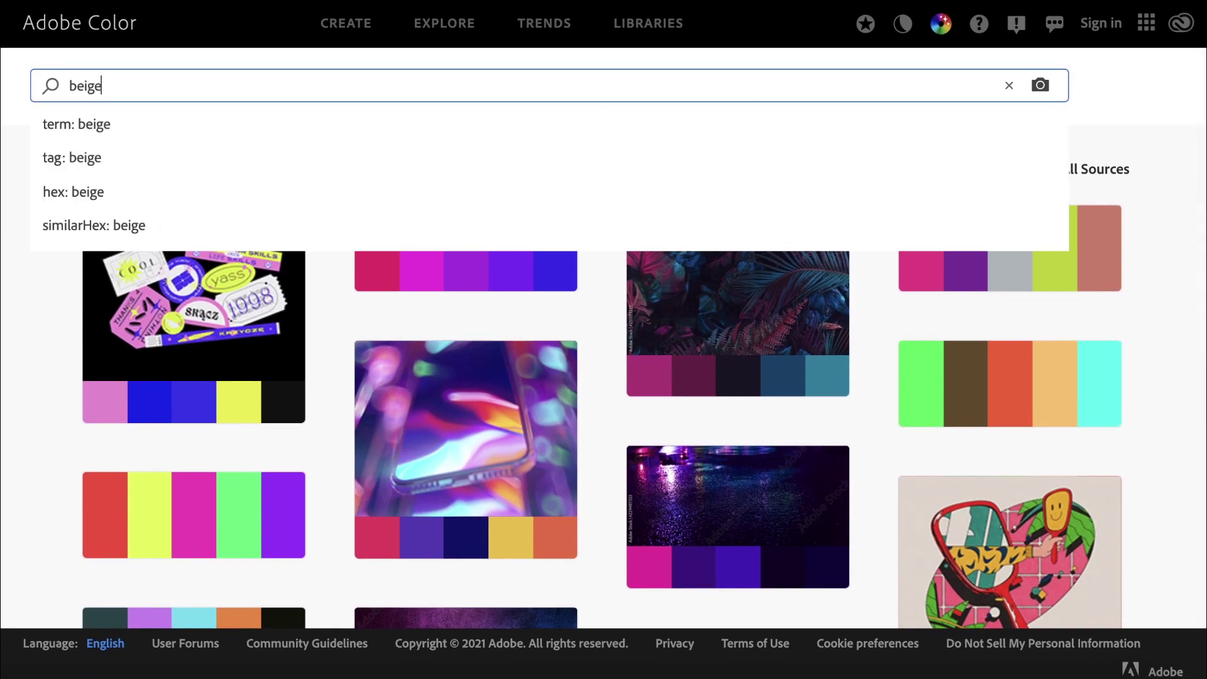
key("Return")
scroll(865, 268, "down", 14)
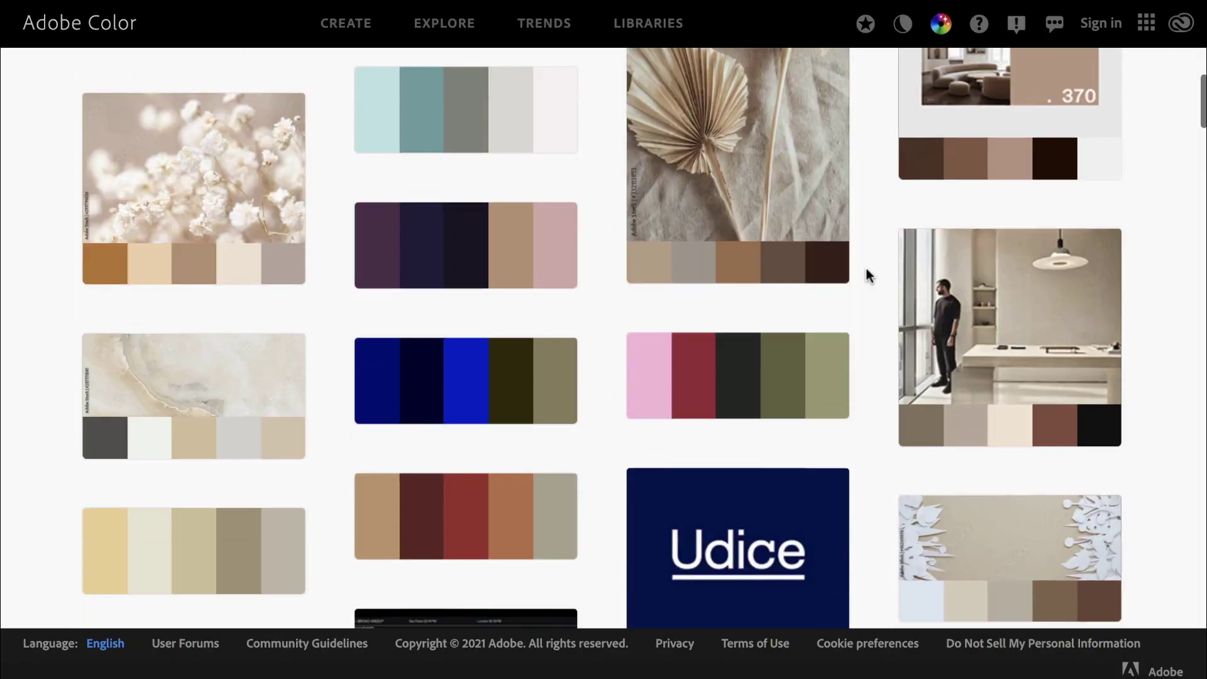
left_click(1001, 337)
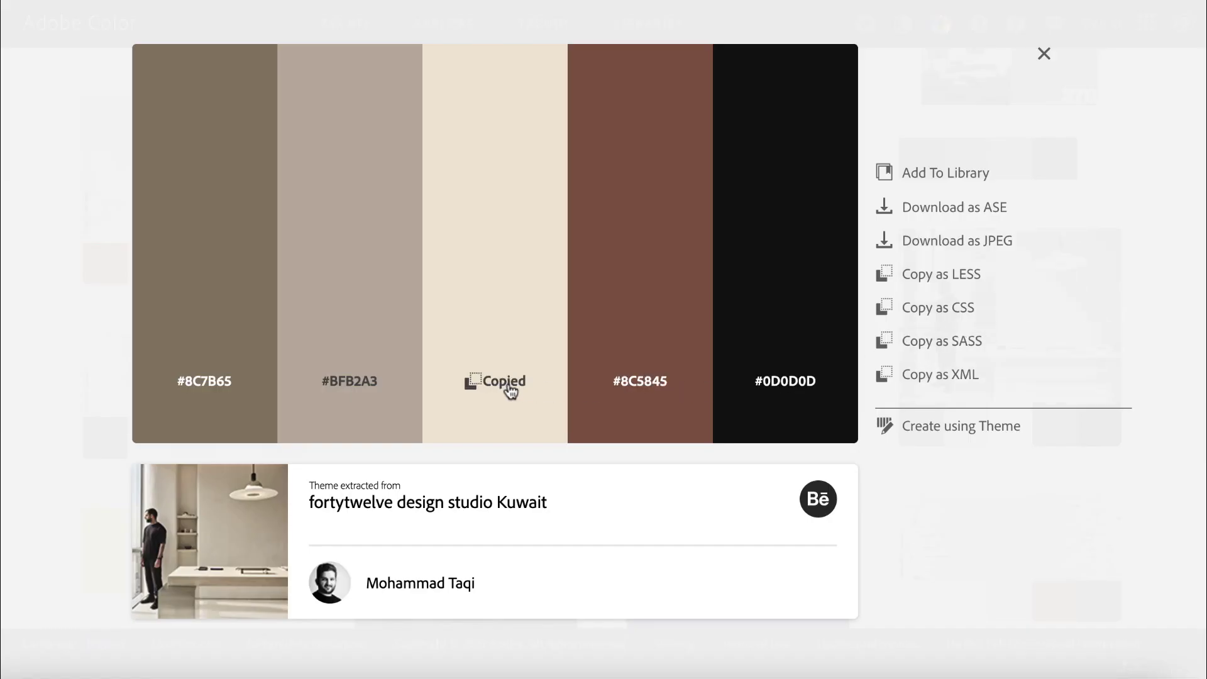
left_click(1043, 54)
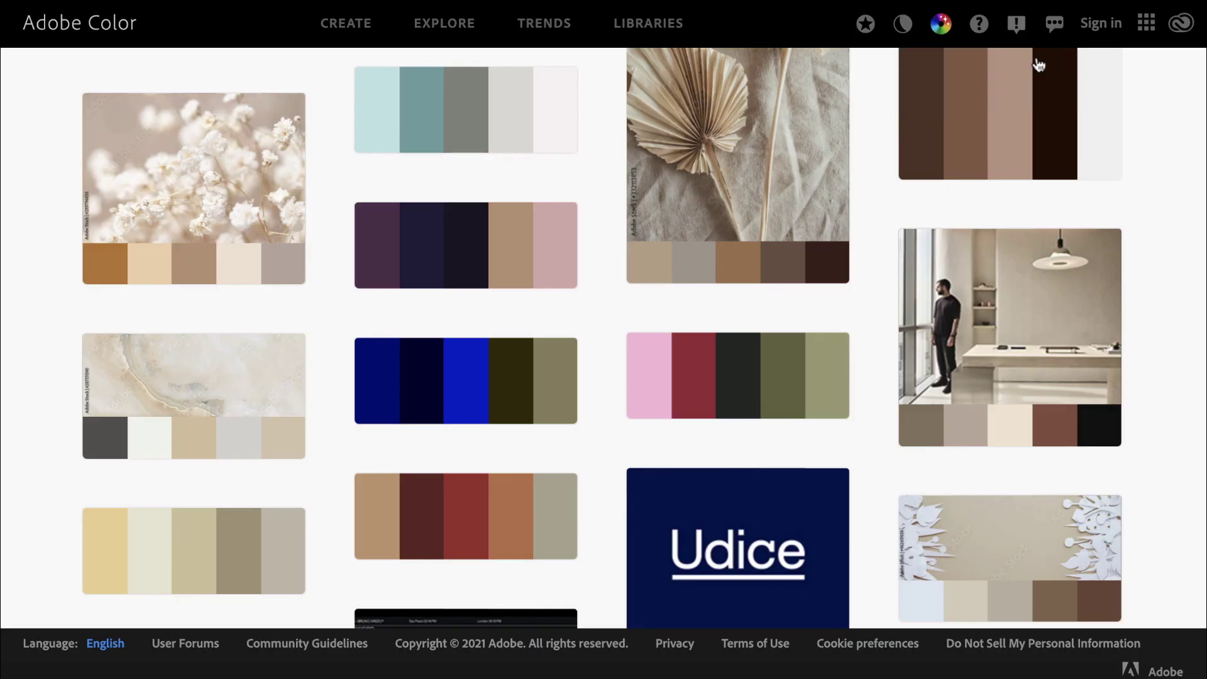
- Scroll through the Trends industry palettes from Fashion and Graphic Design down to Travel
left_click(545, 24)
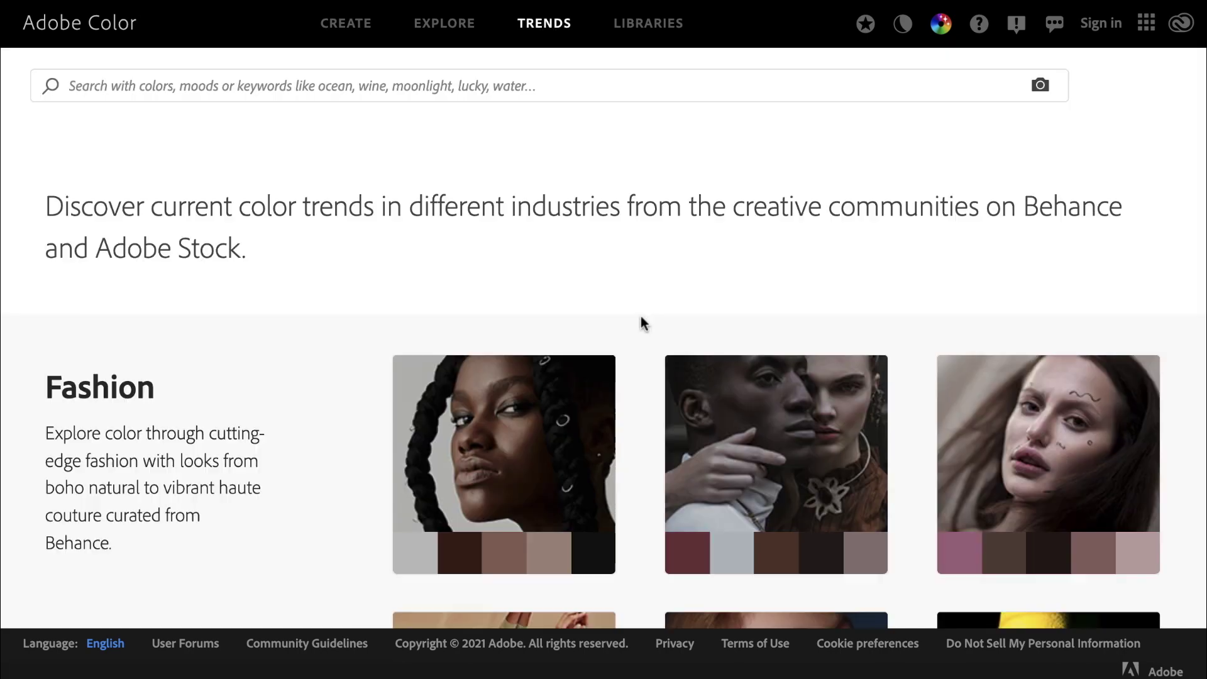
scroll(641, 321, "down", 3)
scroll(641, 322, "down", 10)
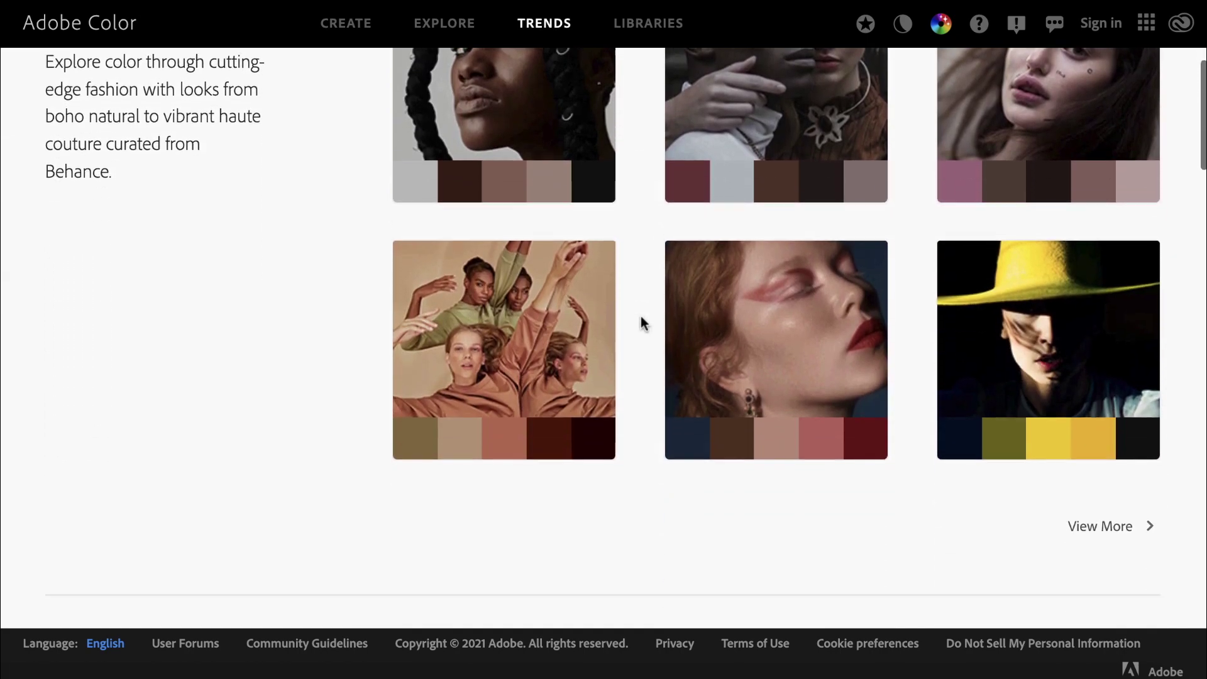
scroll(641, 323, "down", 8)
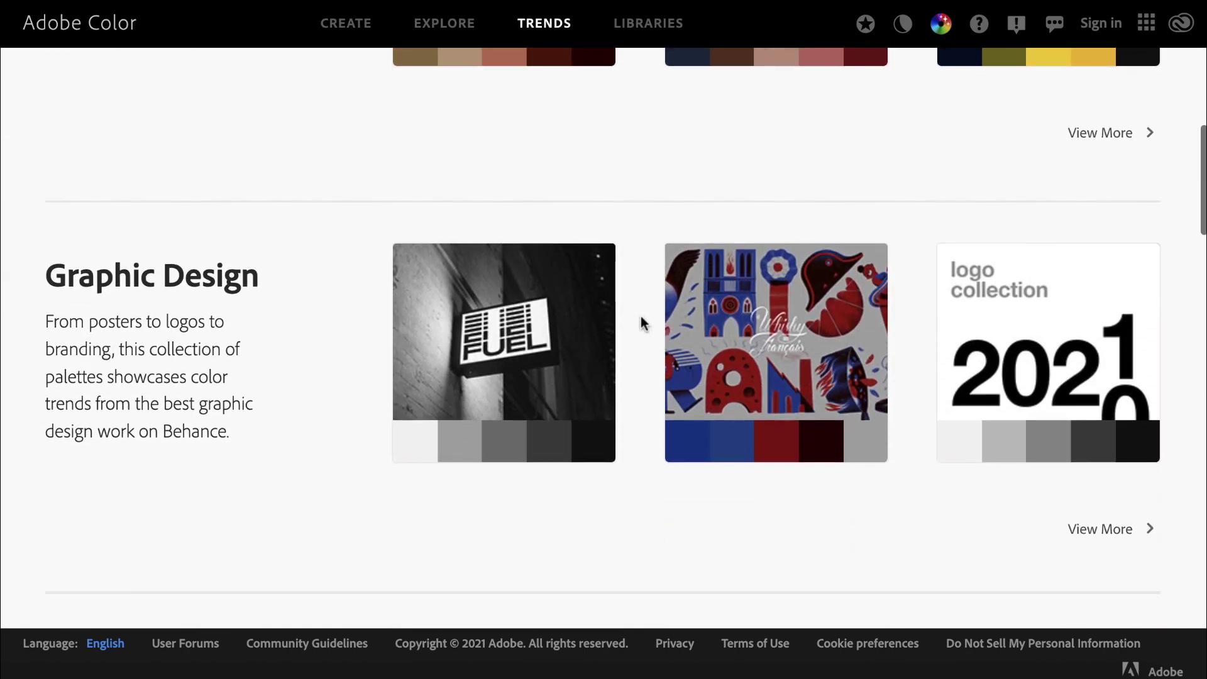
scroll(642, 322, "down", 9)
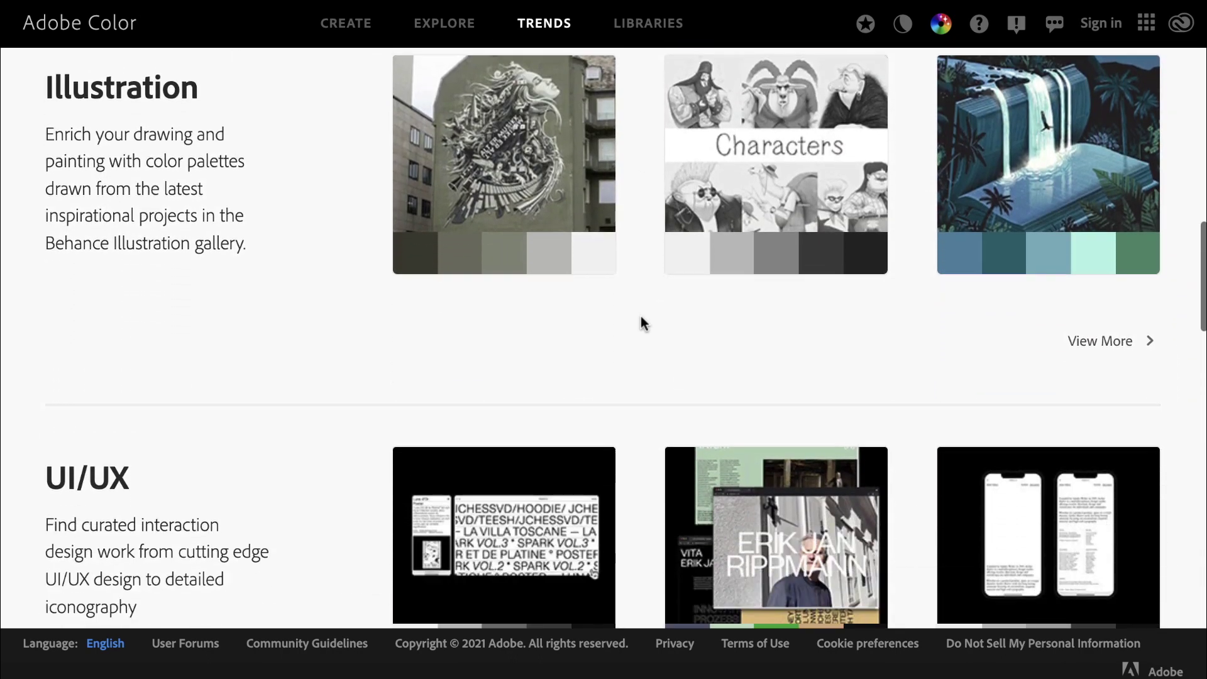
scroll(642, 323, "down", 10)
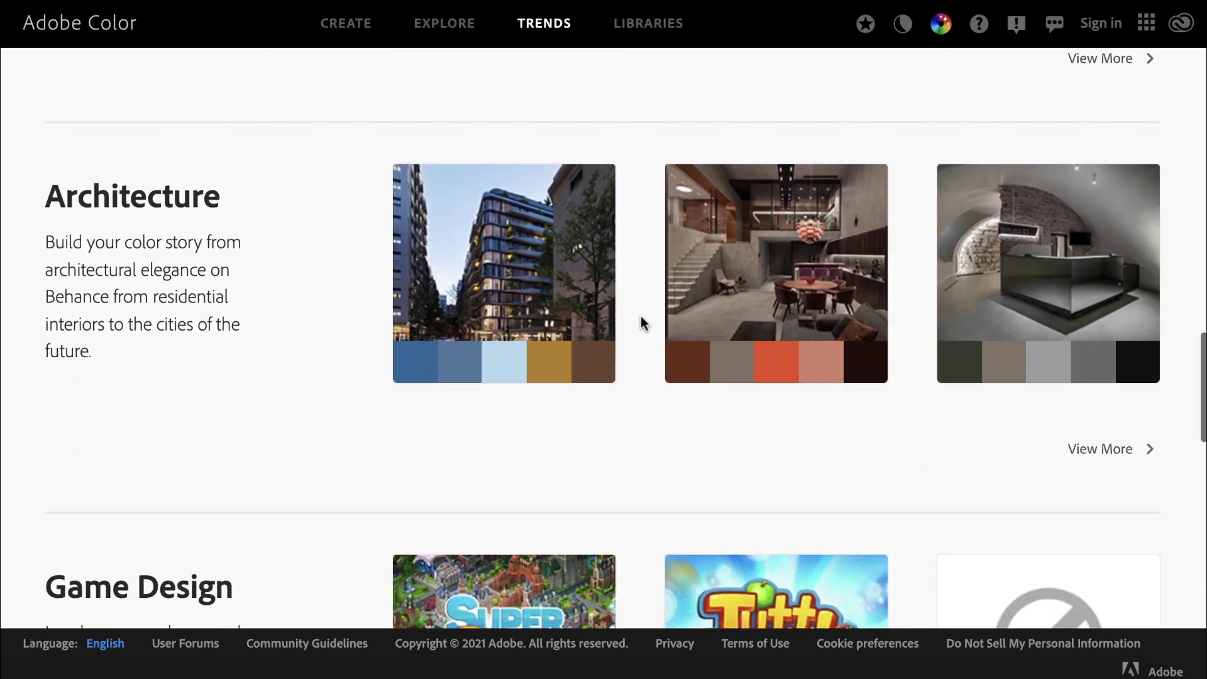
scroll(643, 314, "down", 10)
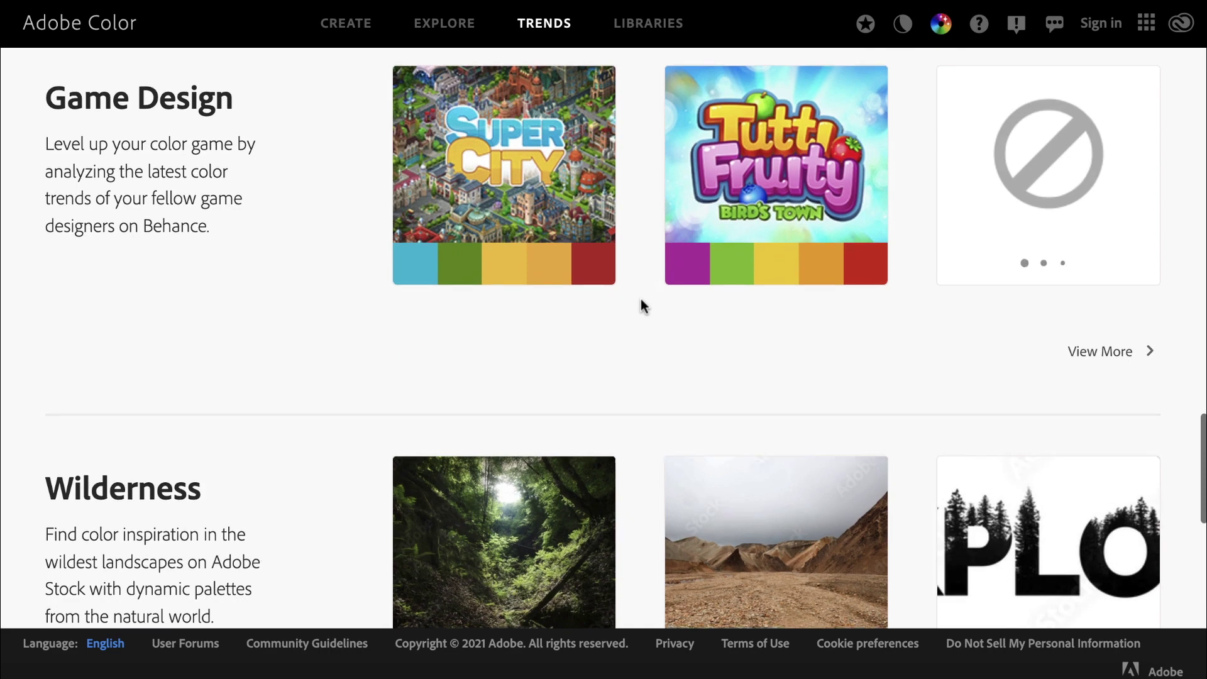
scroll(641, 299, "down", 5)
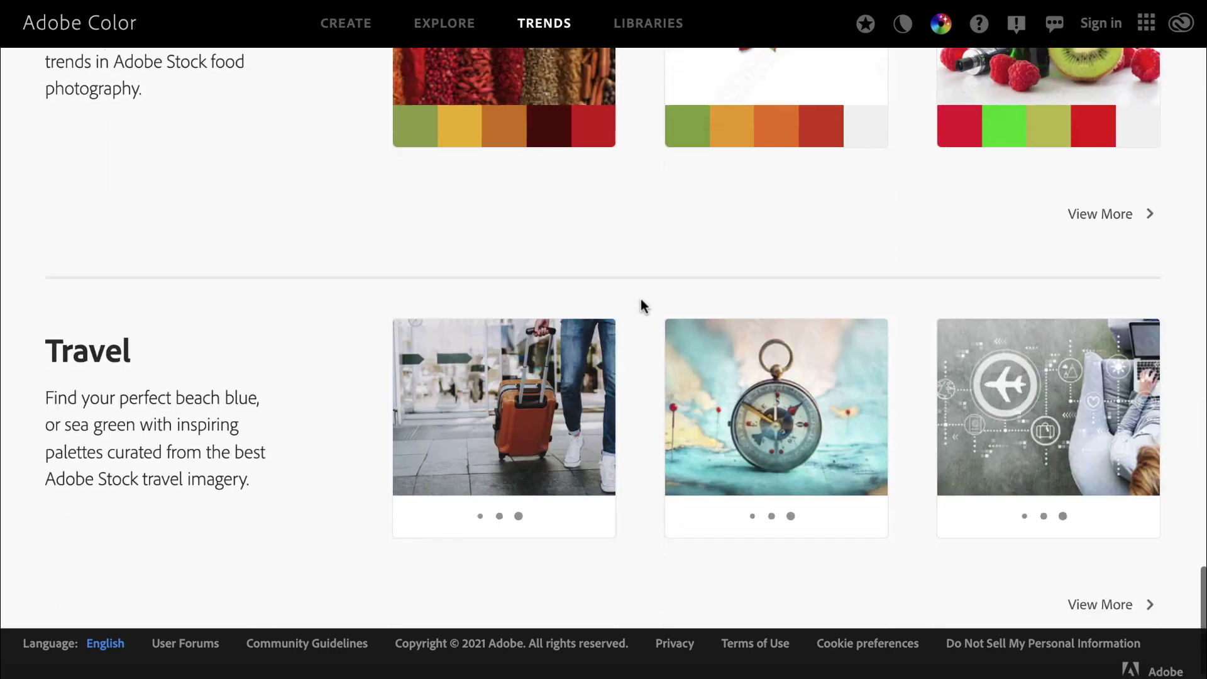